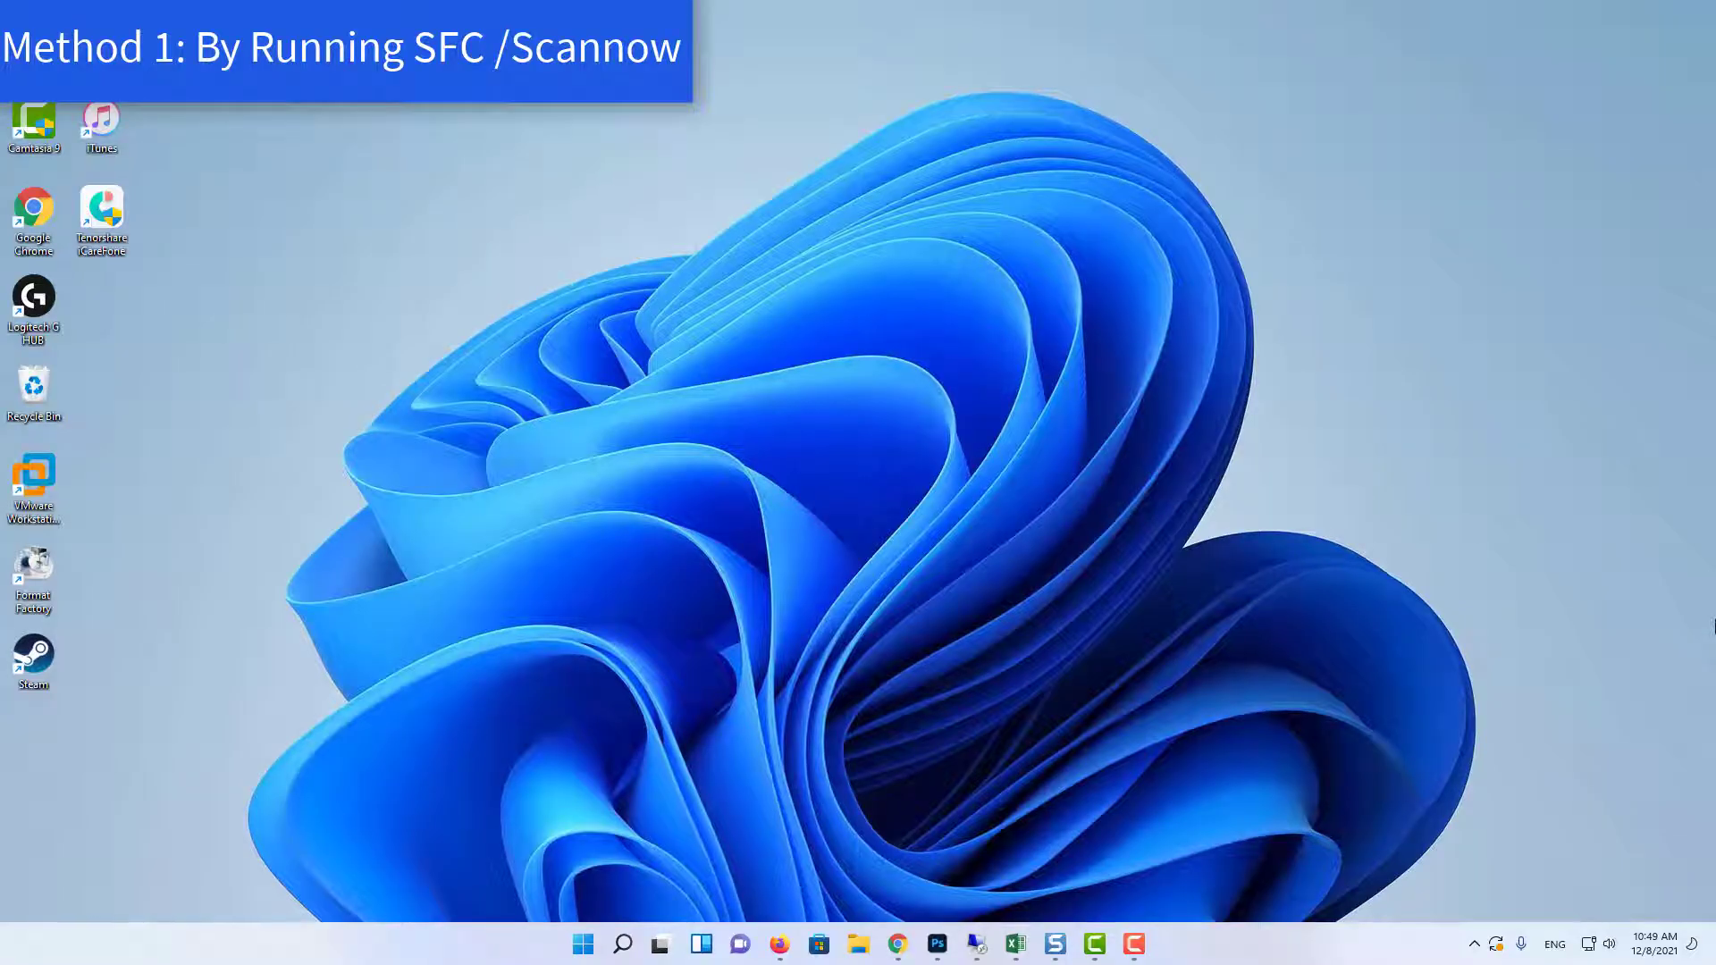
Open Command Prompt as administrator and run the system file check with sfc /scannow
left_click(583, 944)
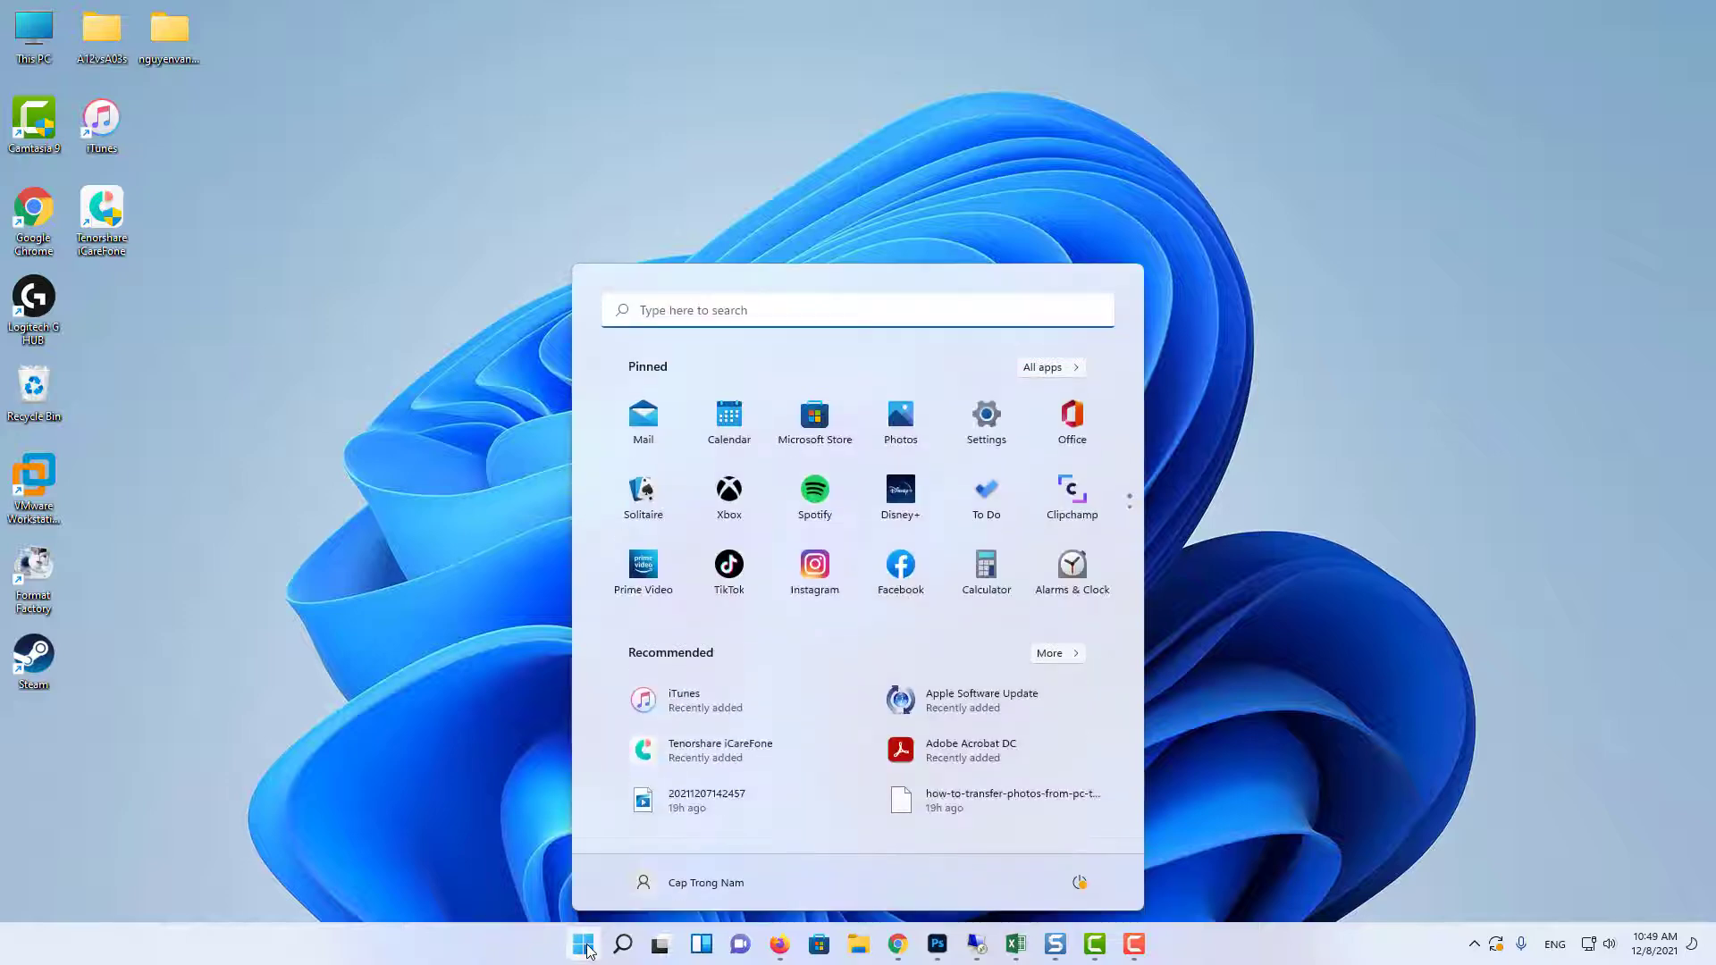
left_click(723, 309)
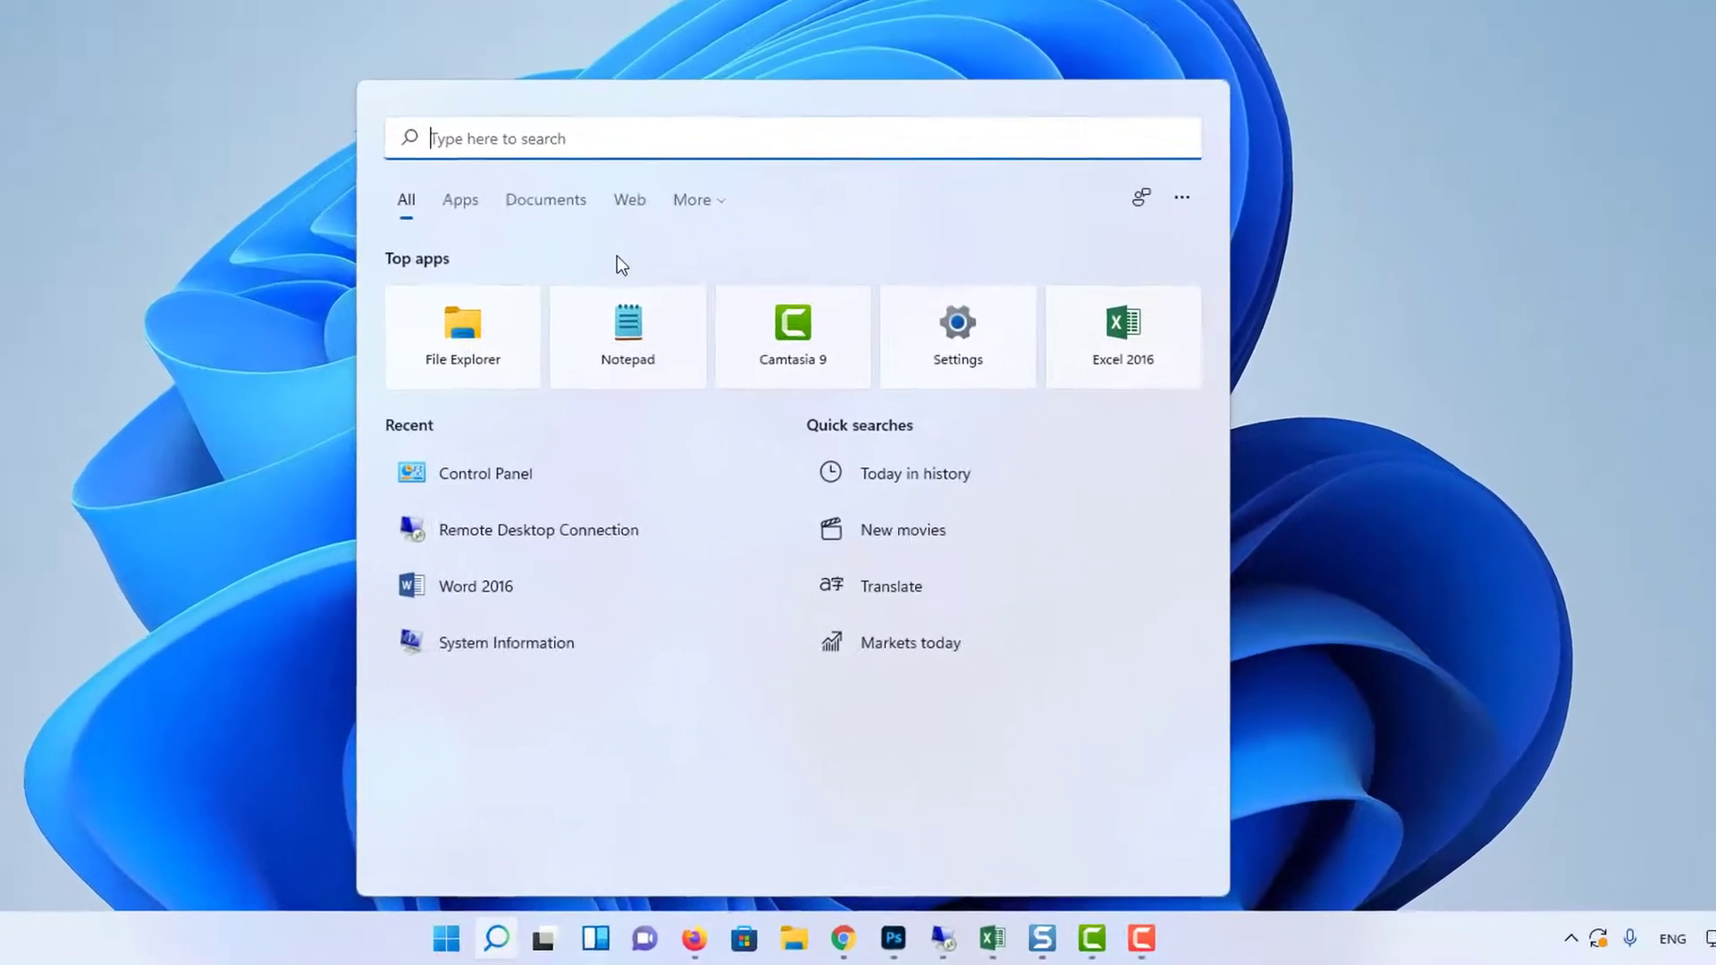
type("command promp")
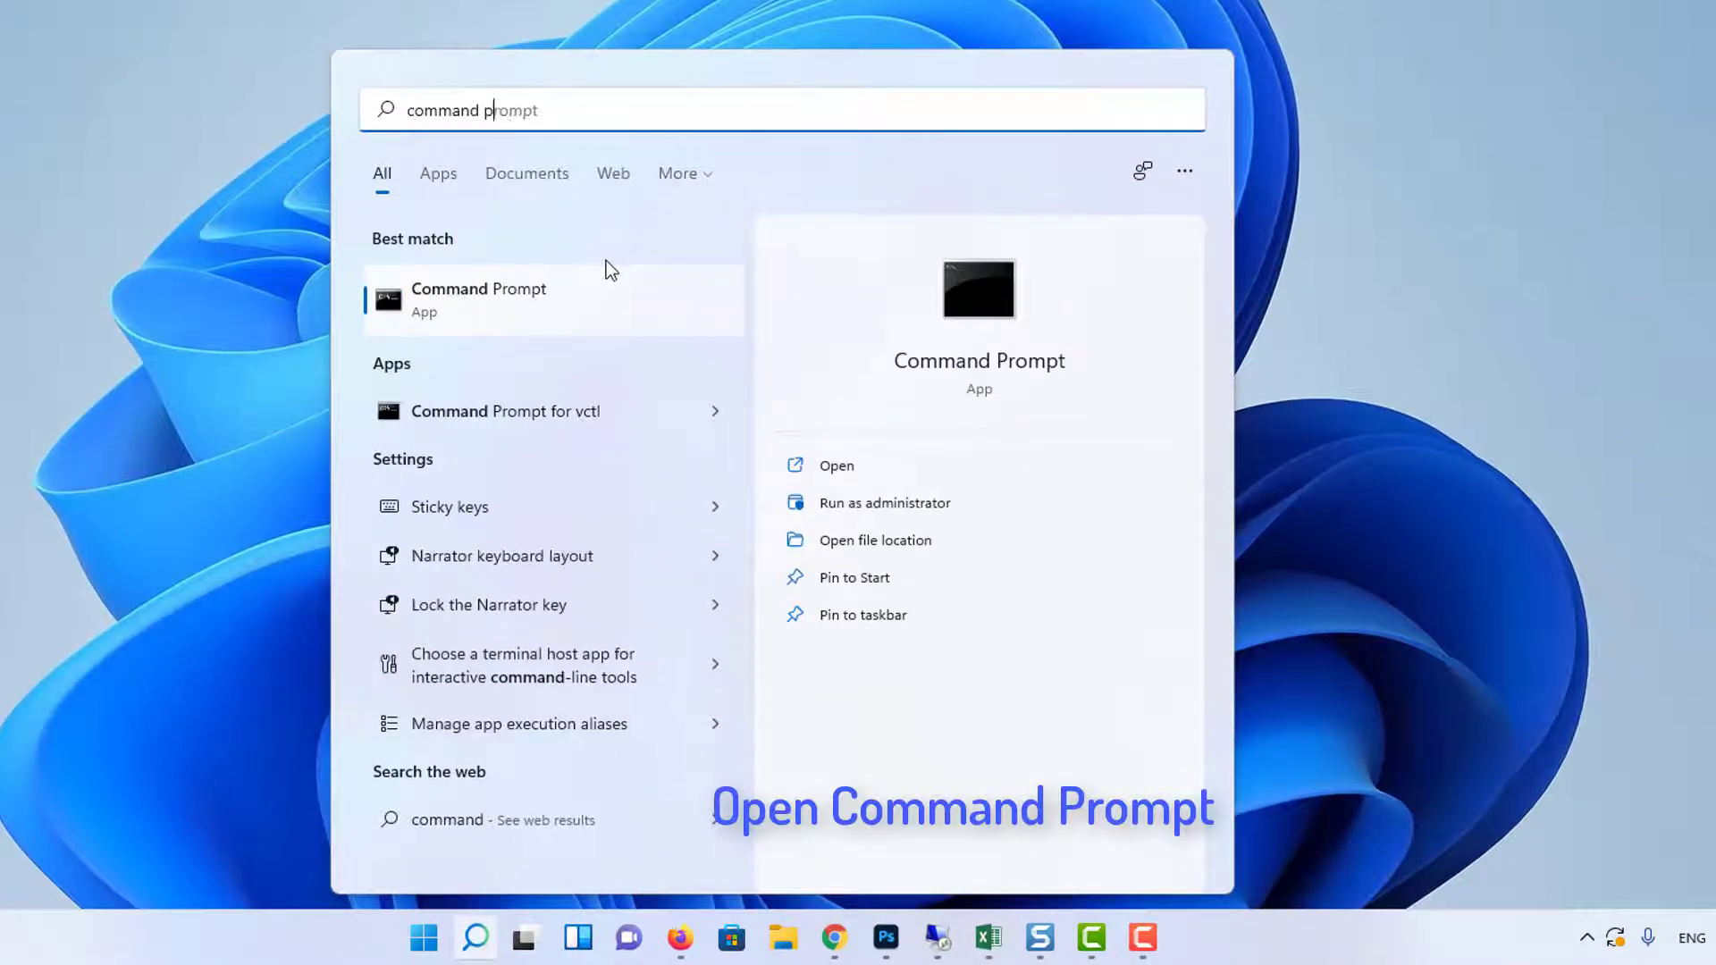
type("t")
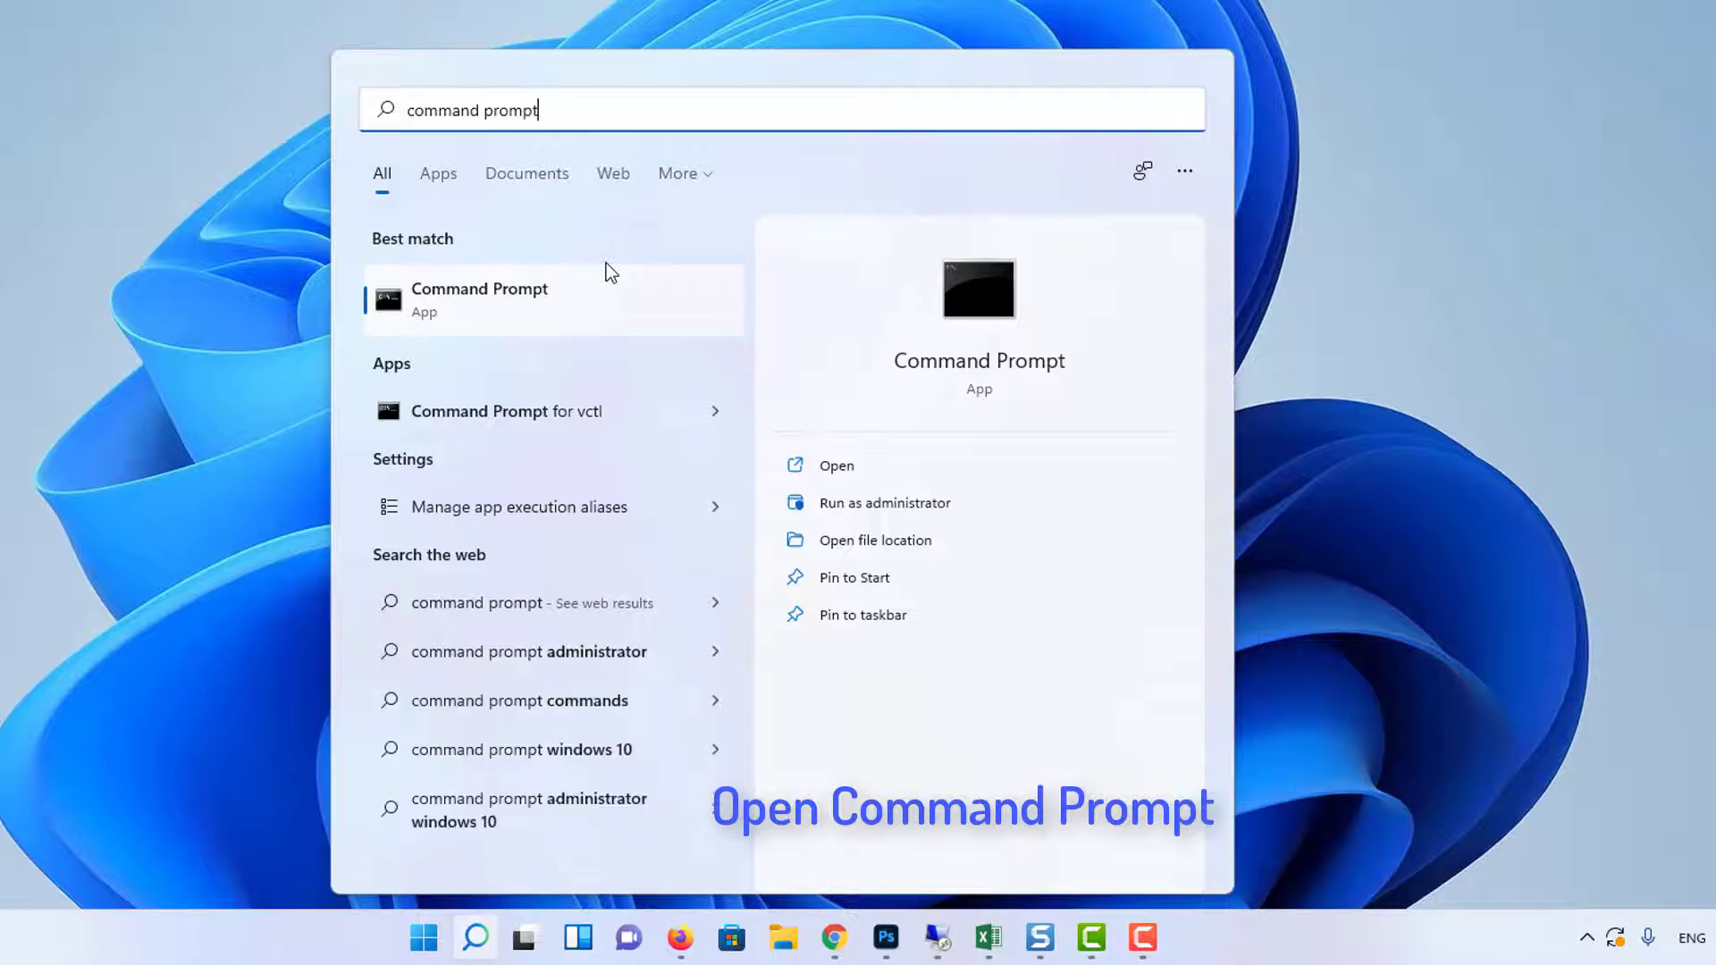
right_click(534, 300)
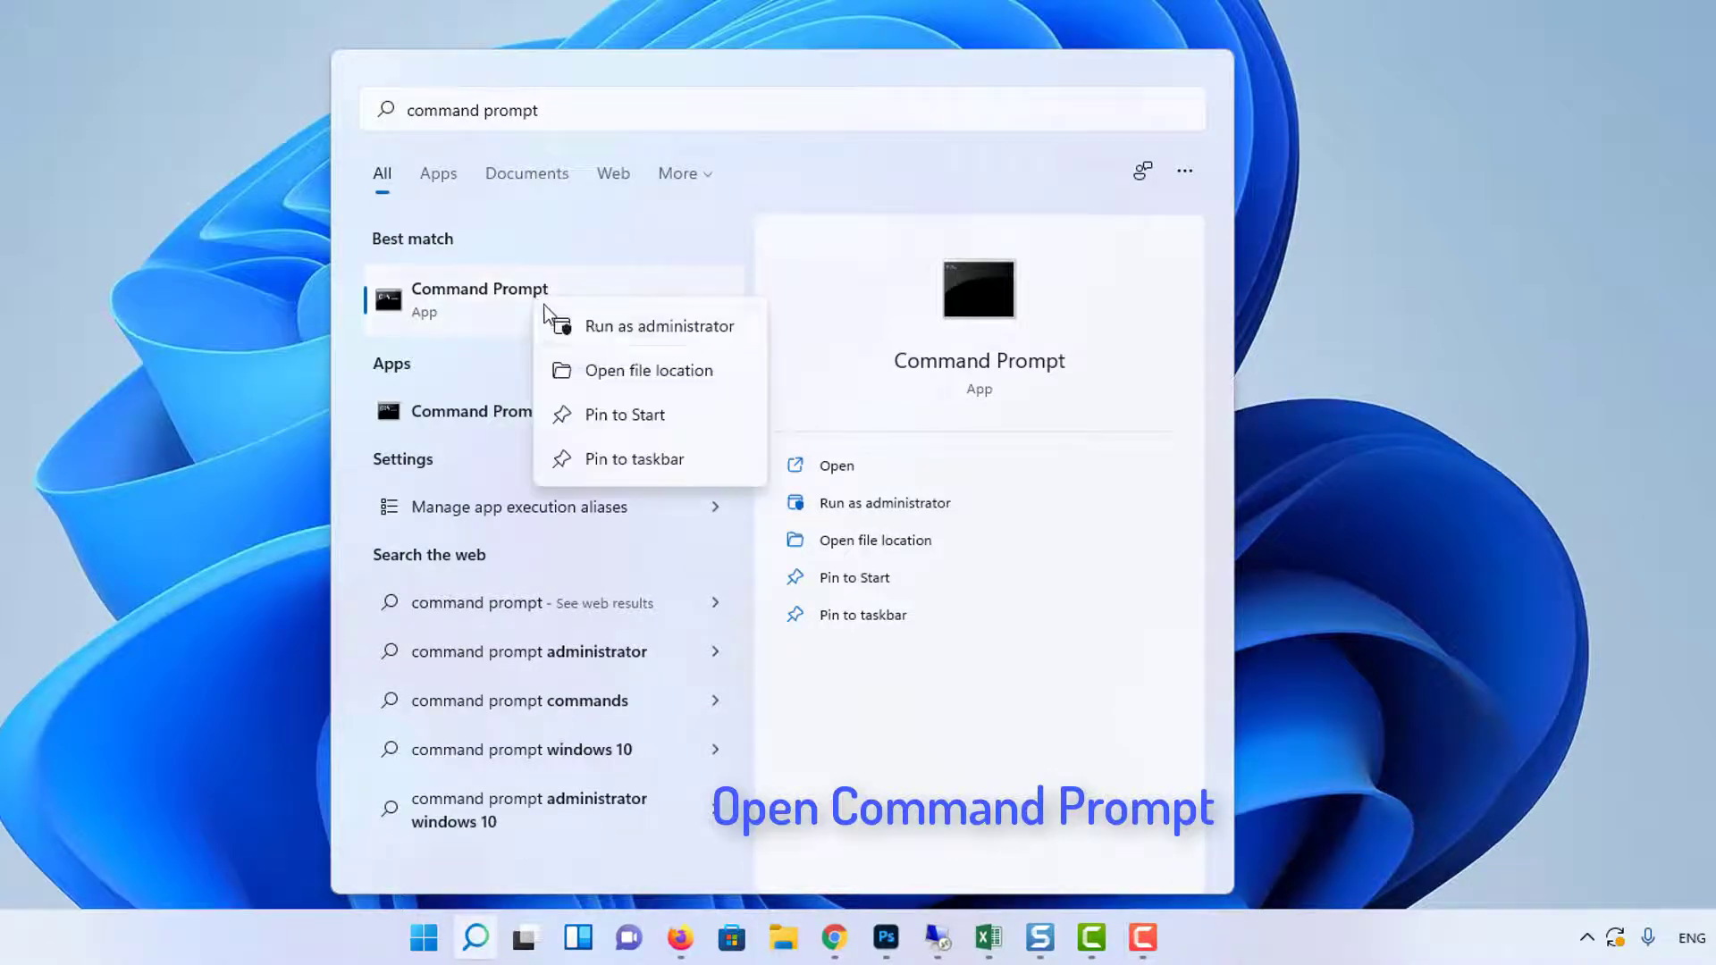
left_click(632, 329)
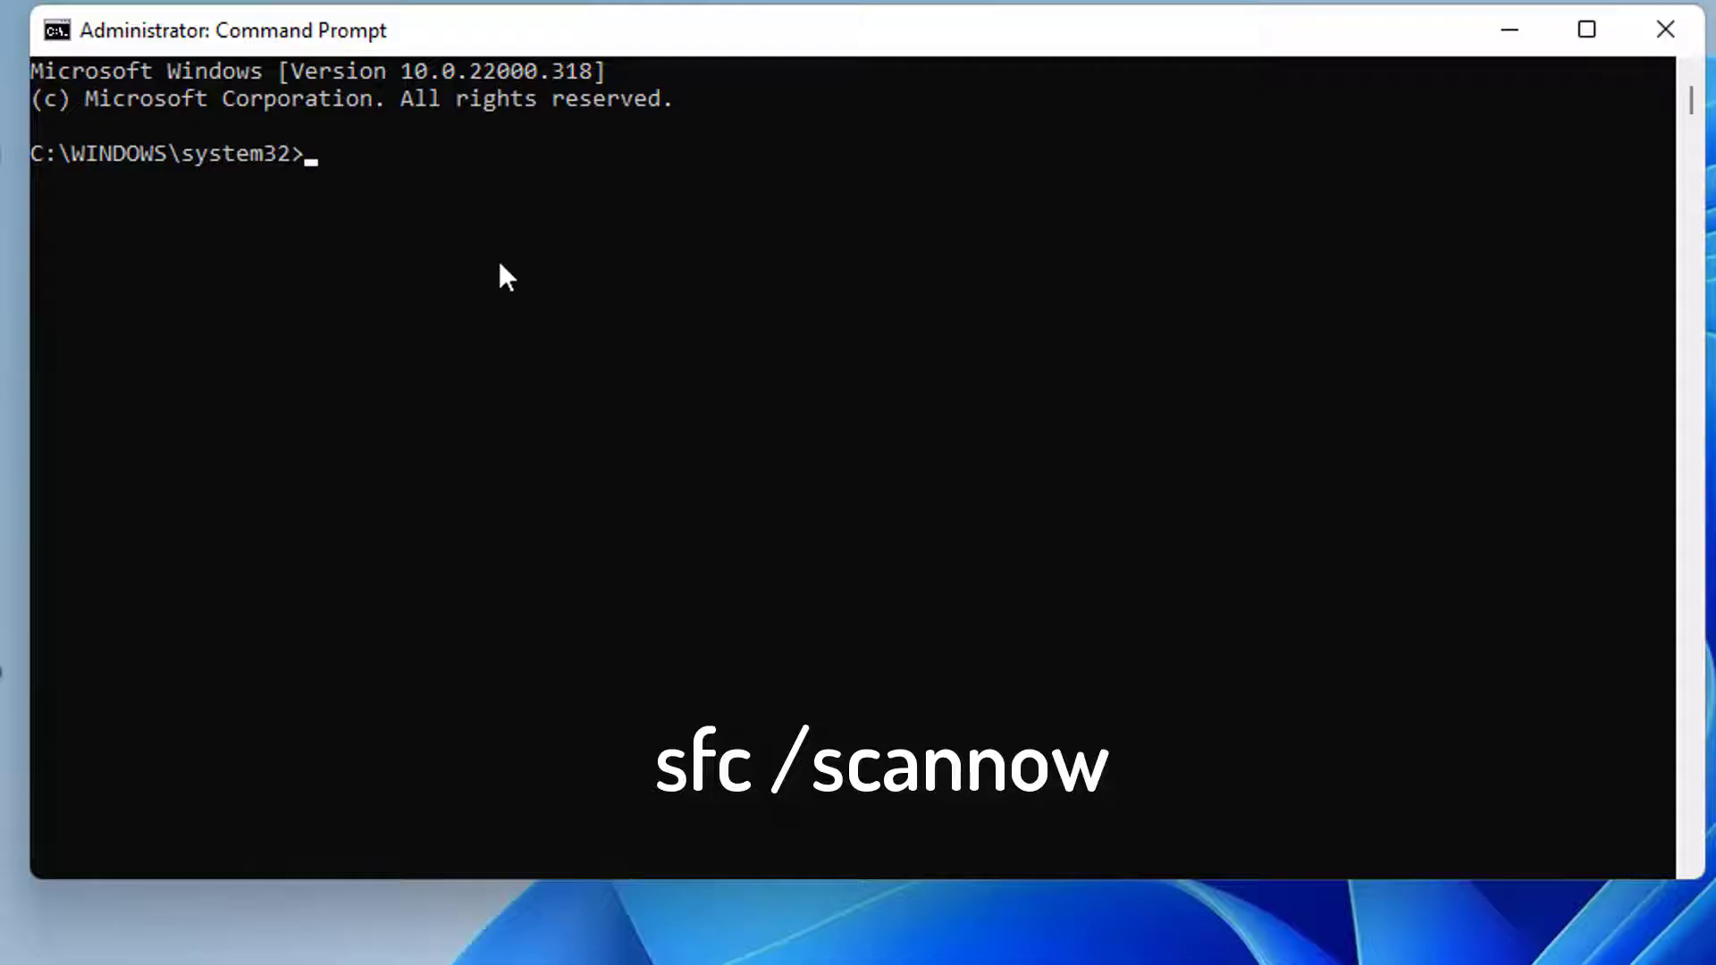
type("sfc /scannow")
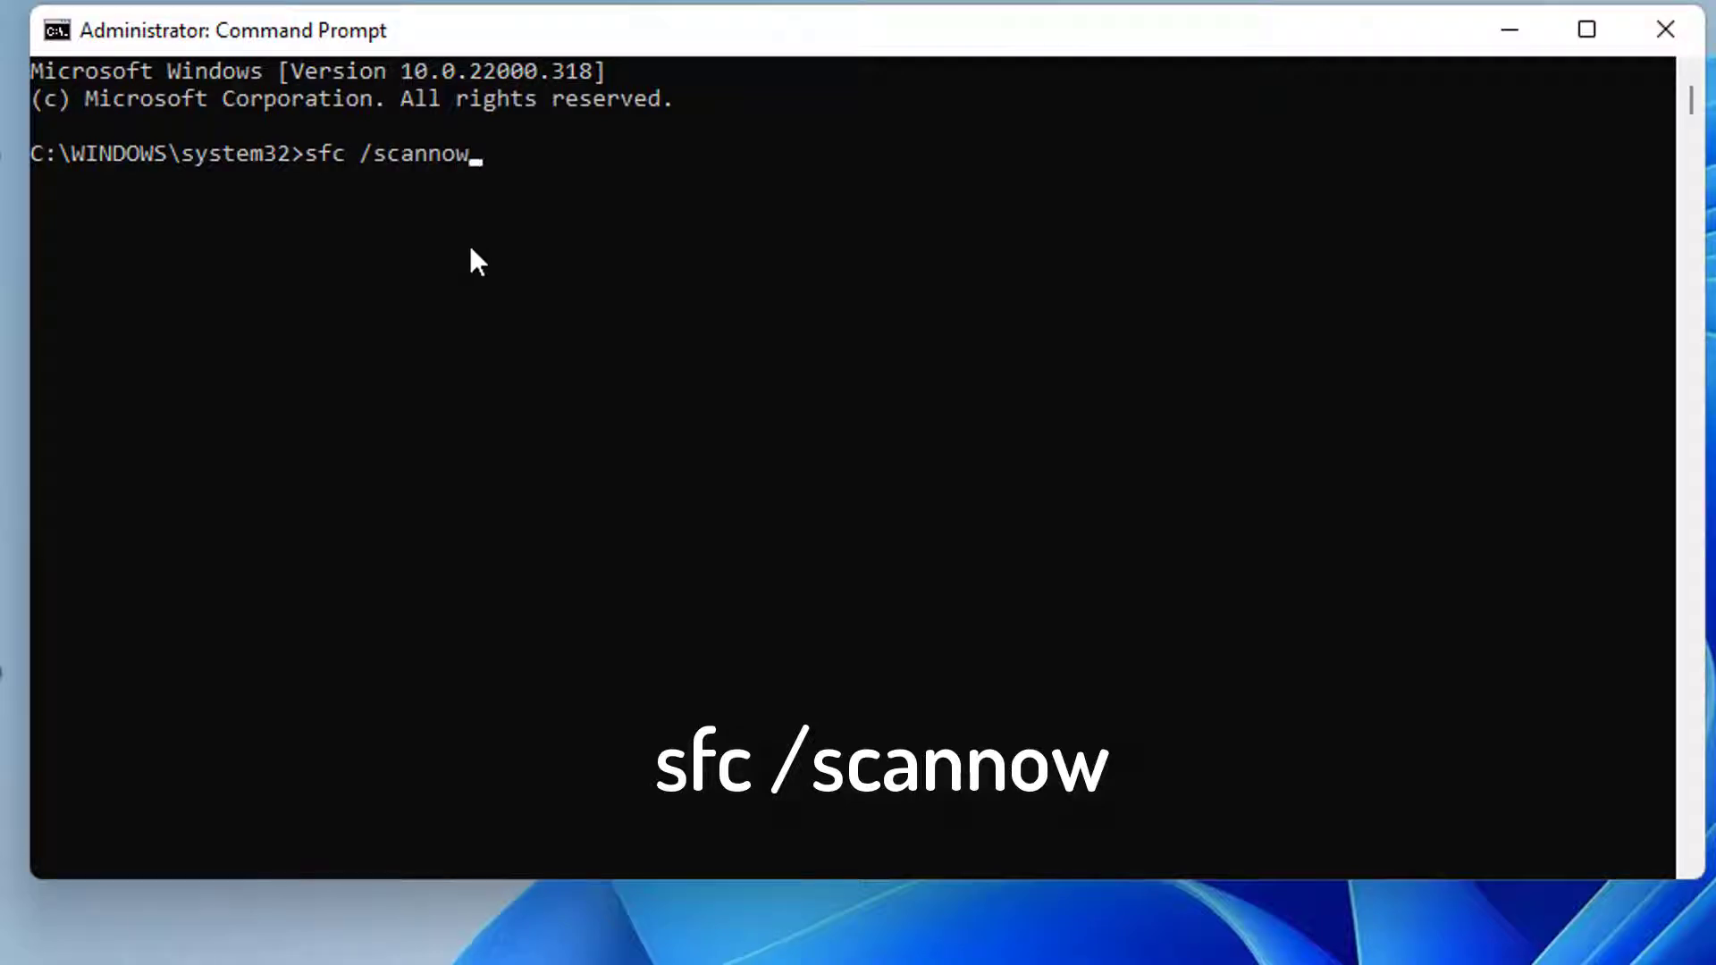
key("Return")
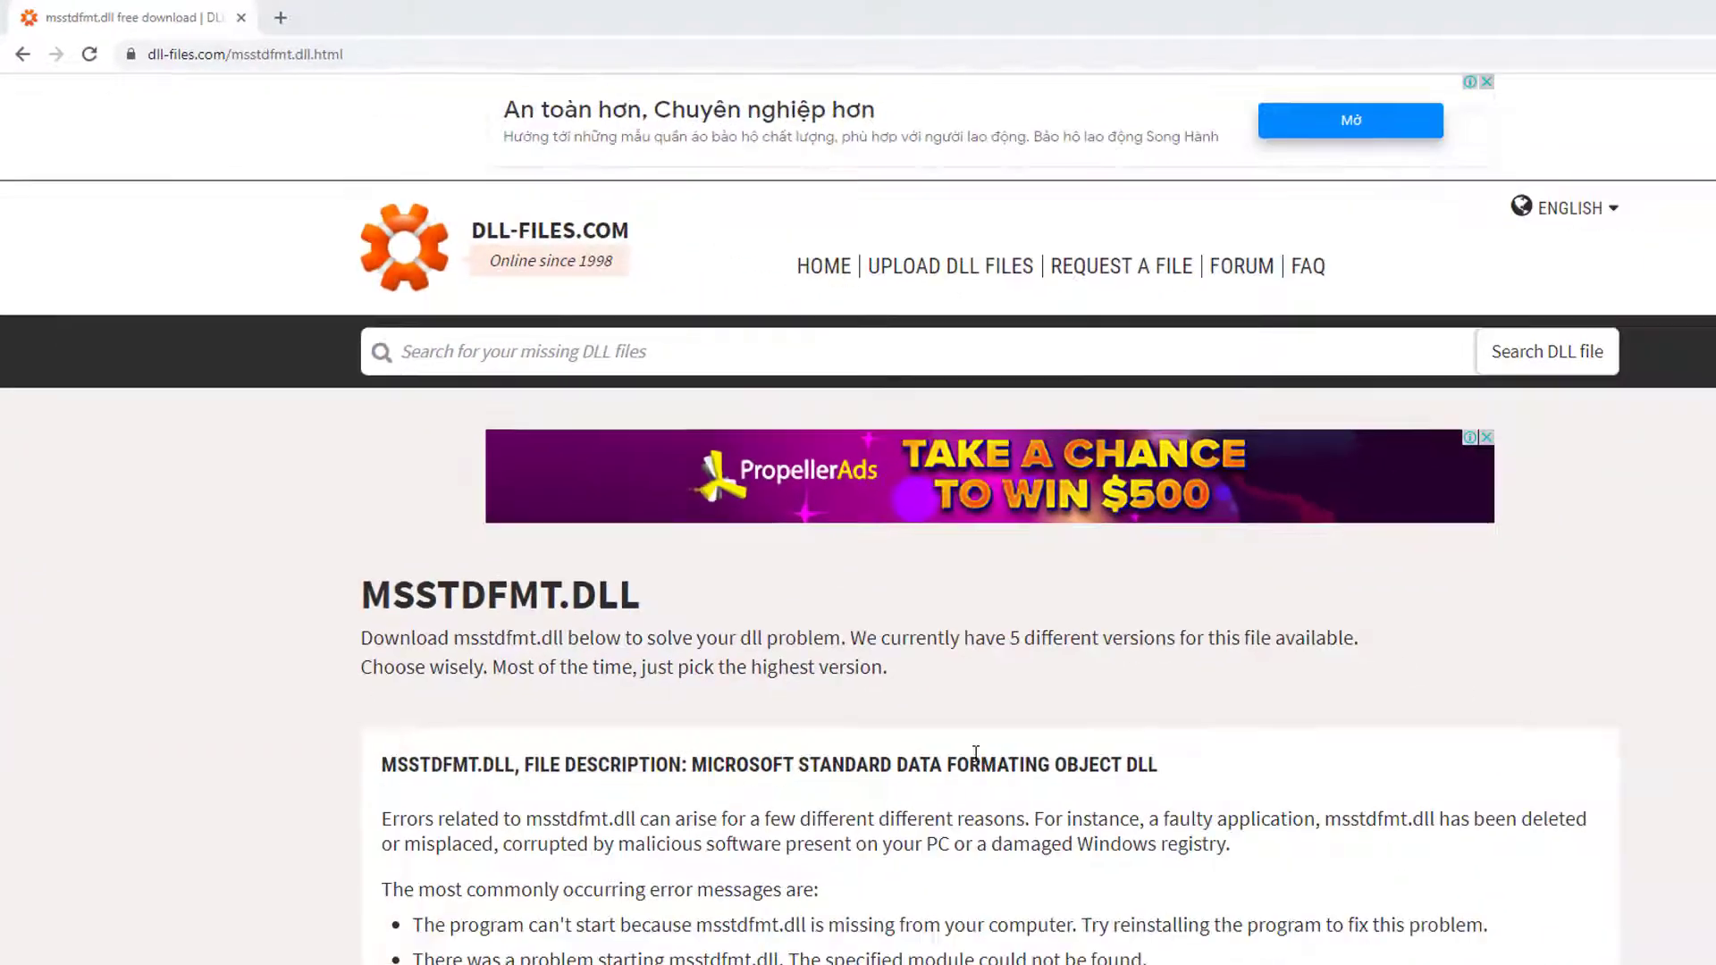
Download the 32-bit msstdfmt.dll version 6.1.98.39 from DLL-files.com and show the downloaded zip in its folder
scroll(833, 634, "down", 4)
scroll(833, 635, "down", 8)
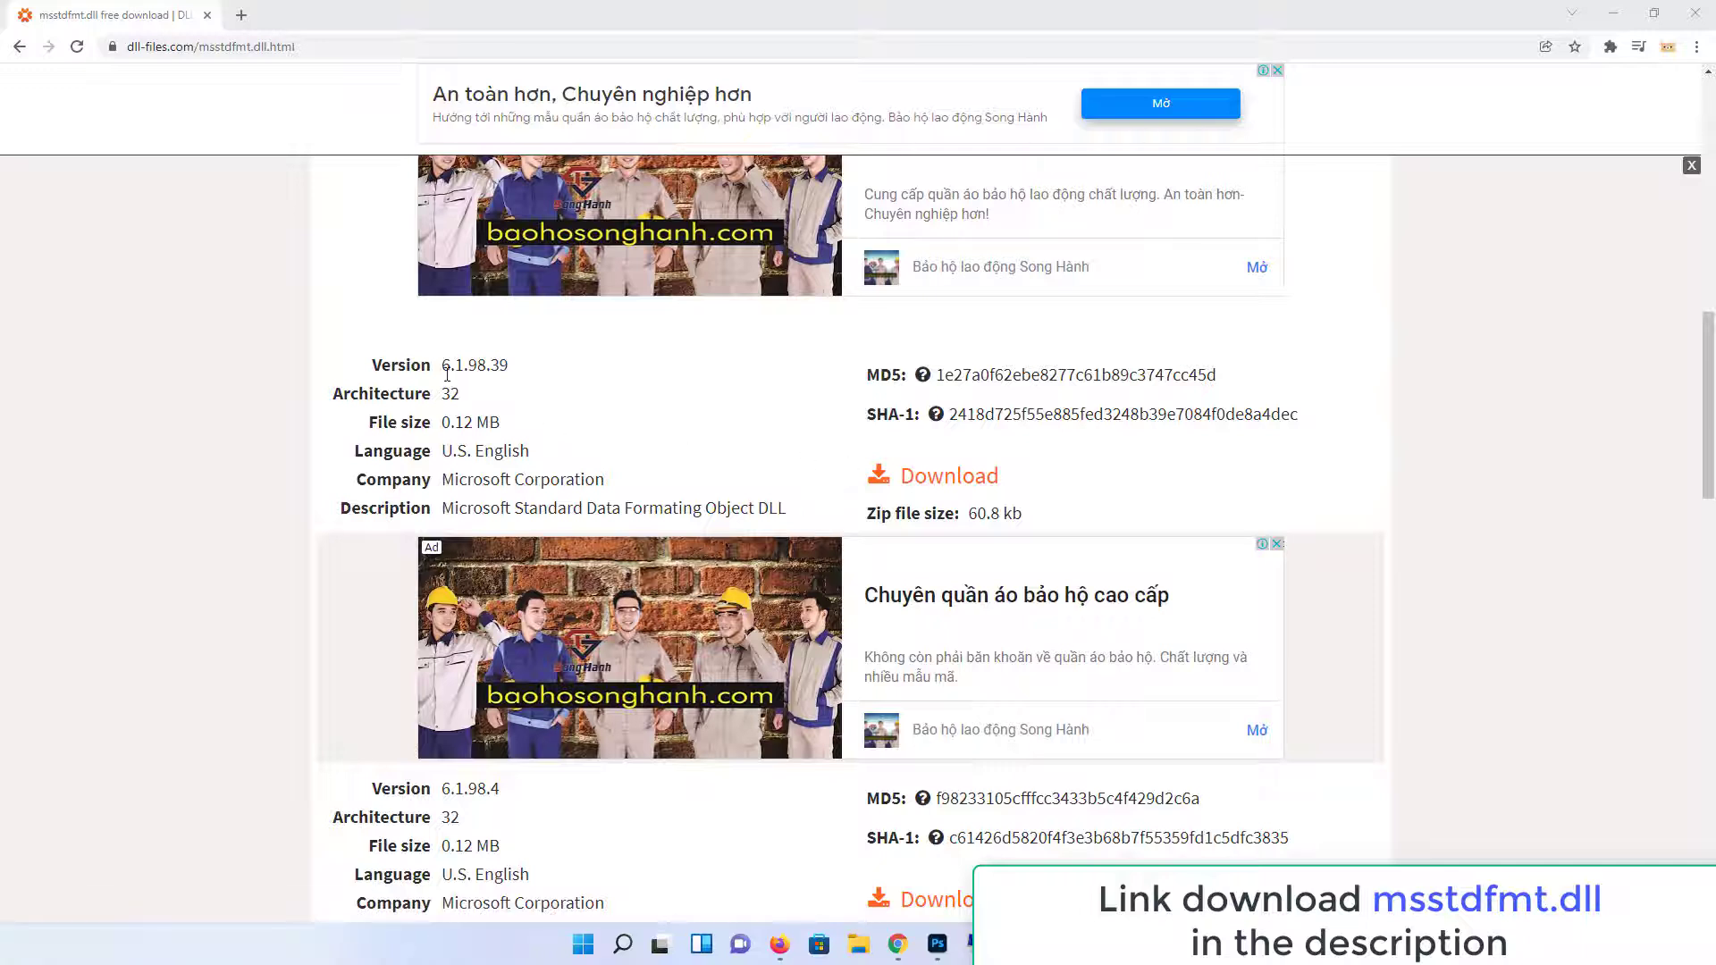
left_click(965, 485)
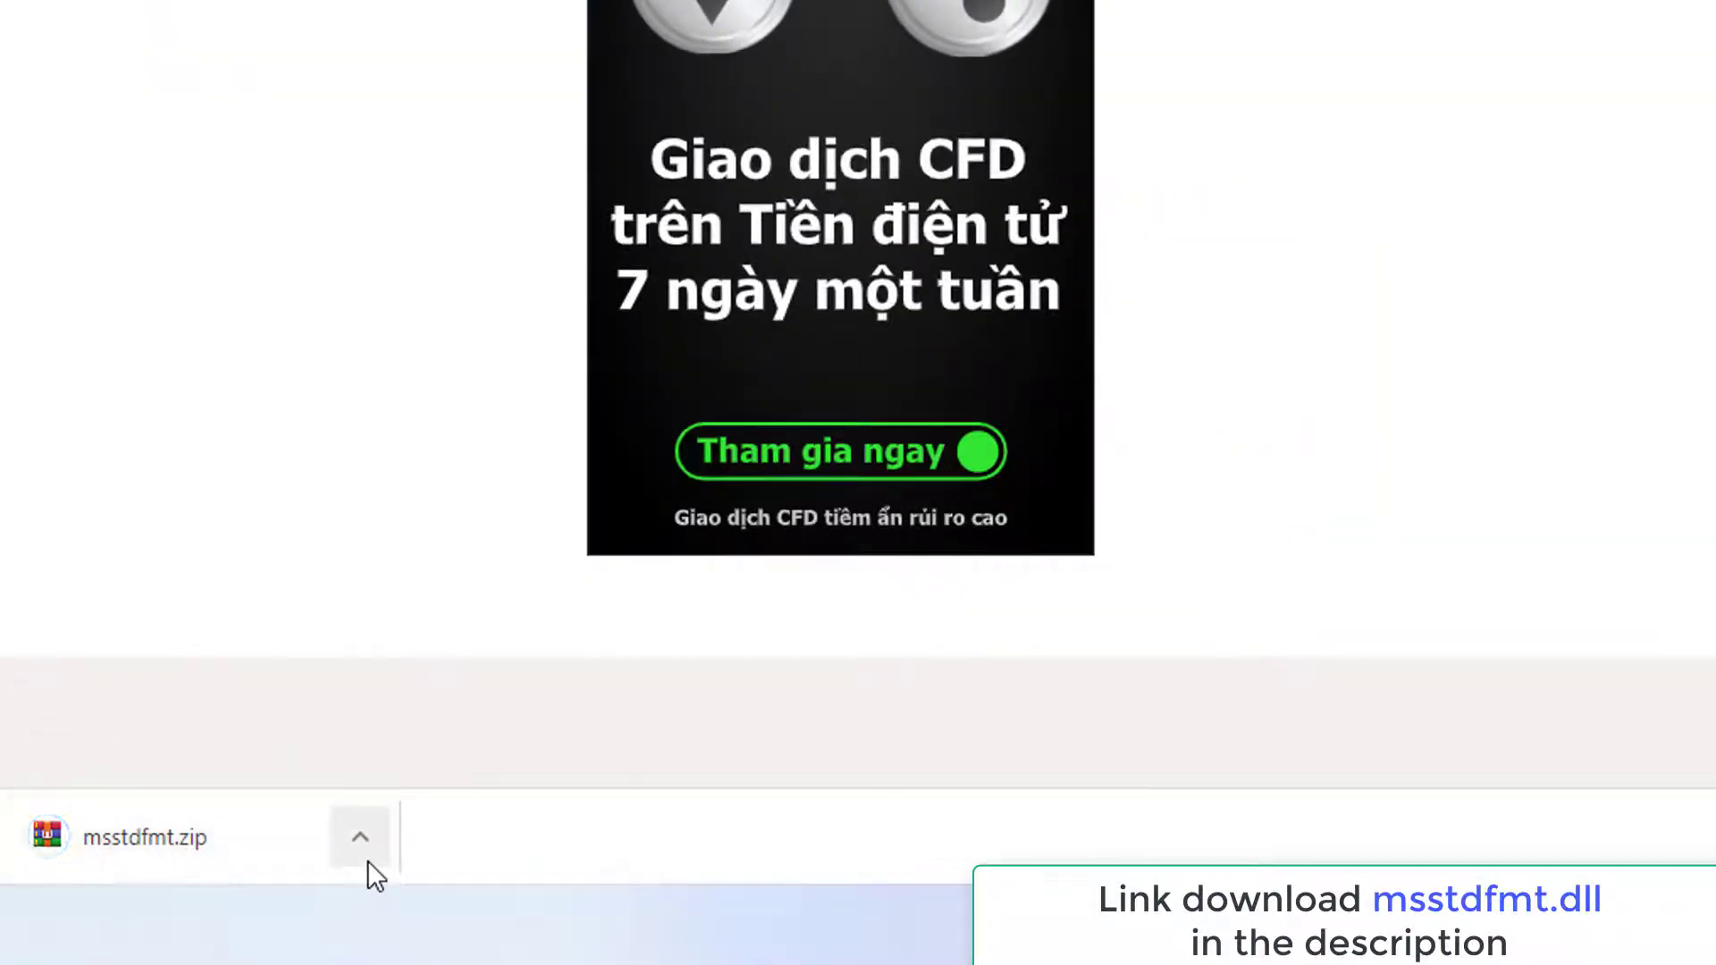
left_click(367, 860)
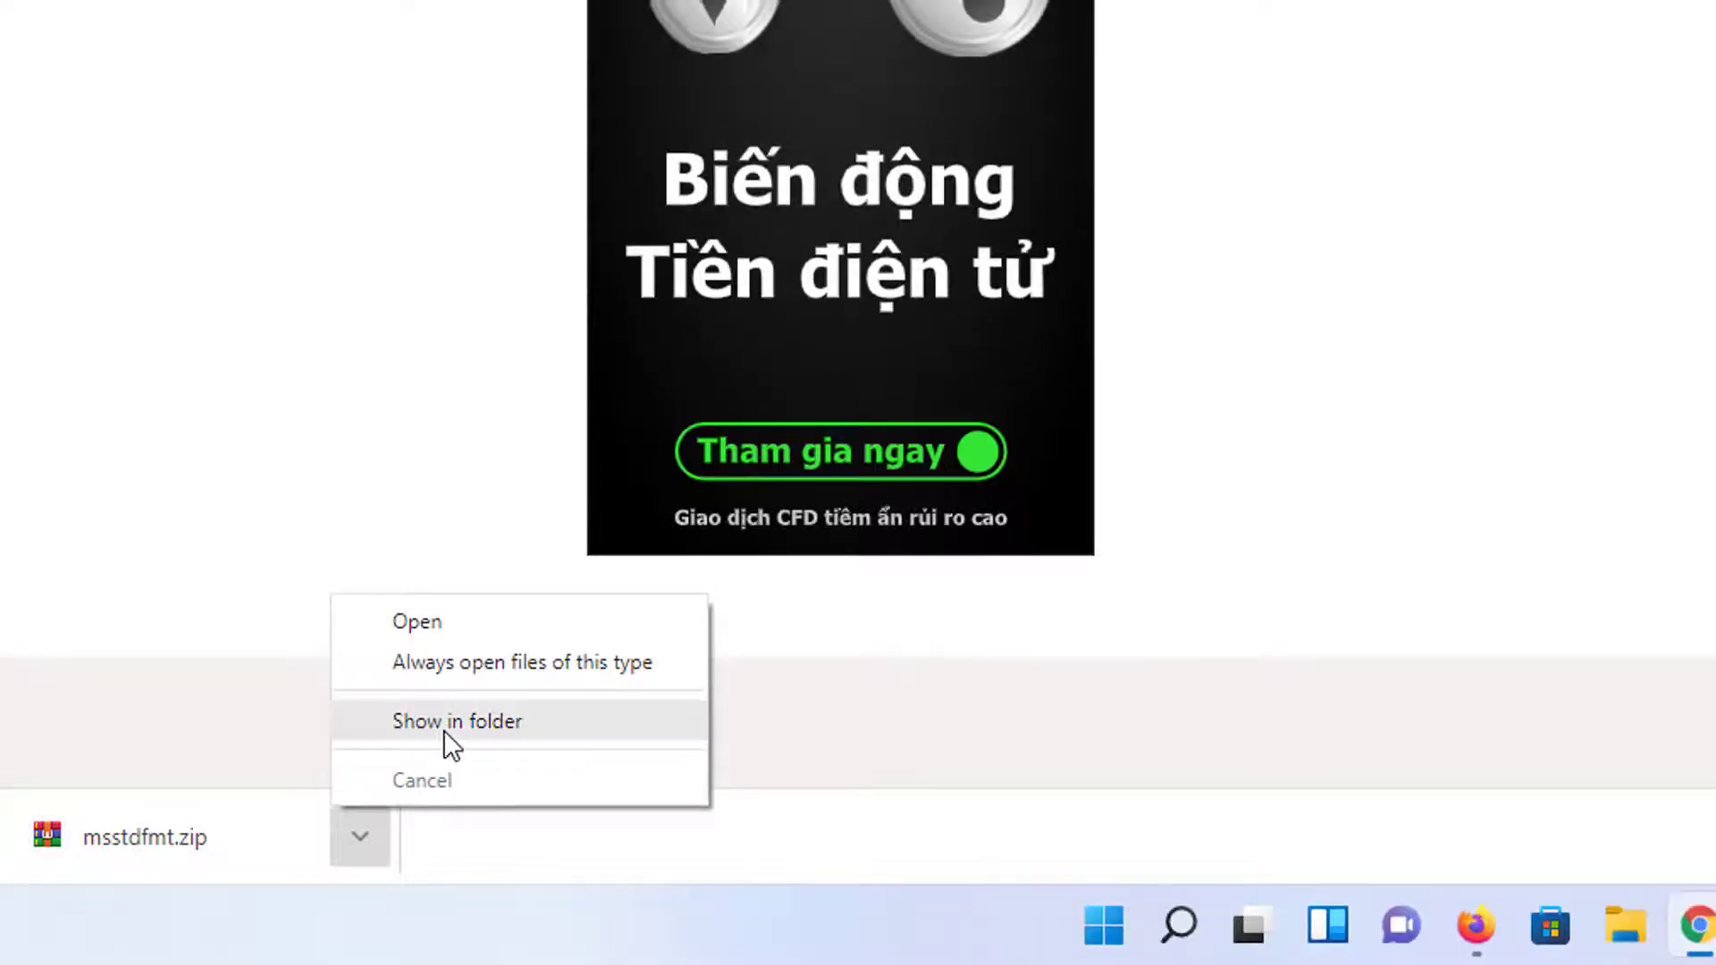
left_click(443, 730)
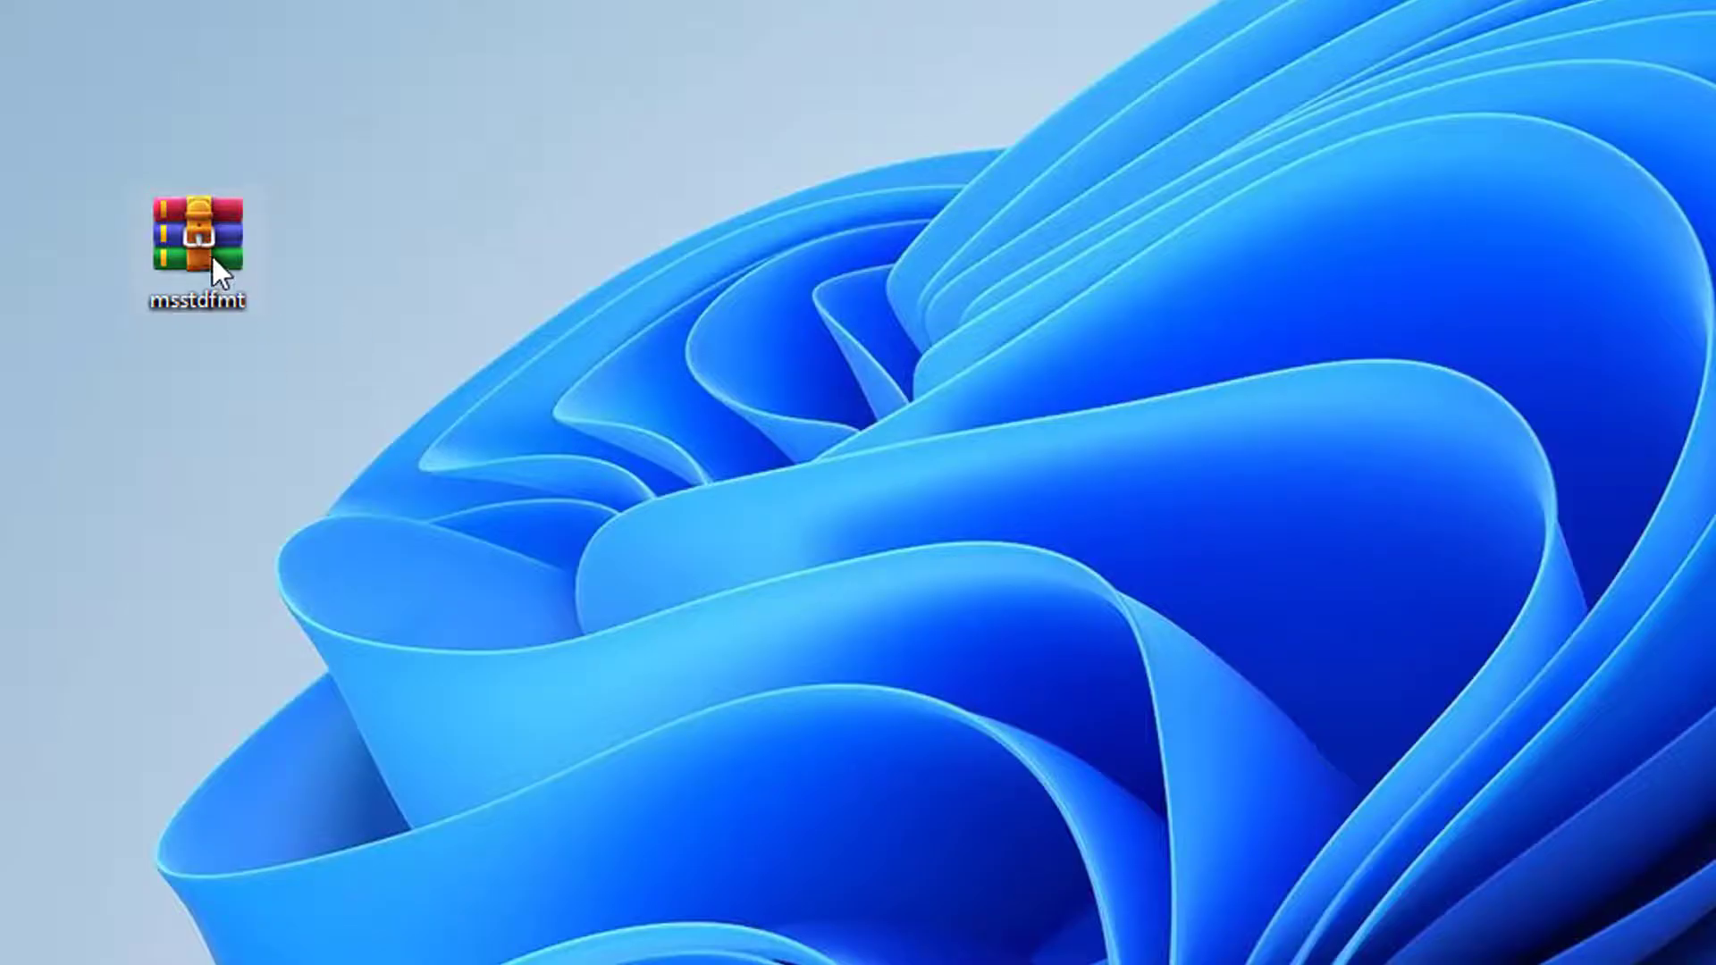
Extract the msstdfmt zip archive on the desktop into the suggested msstdfmt folder
right_click(220, 265)
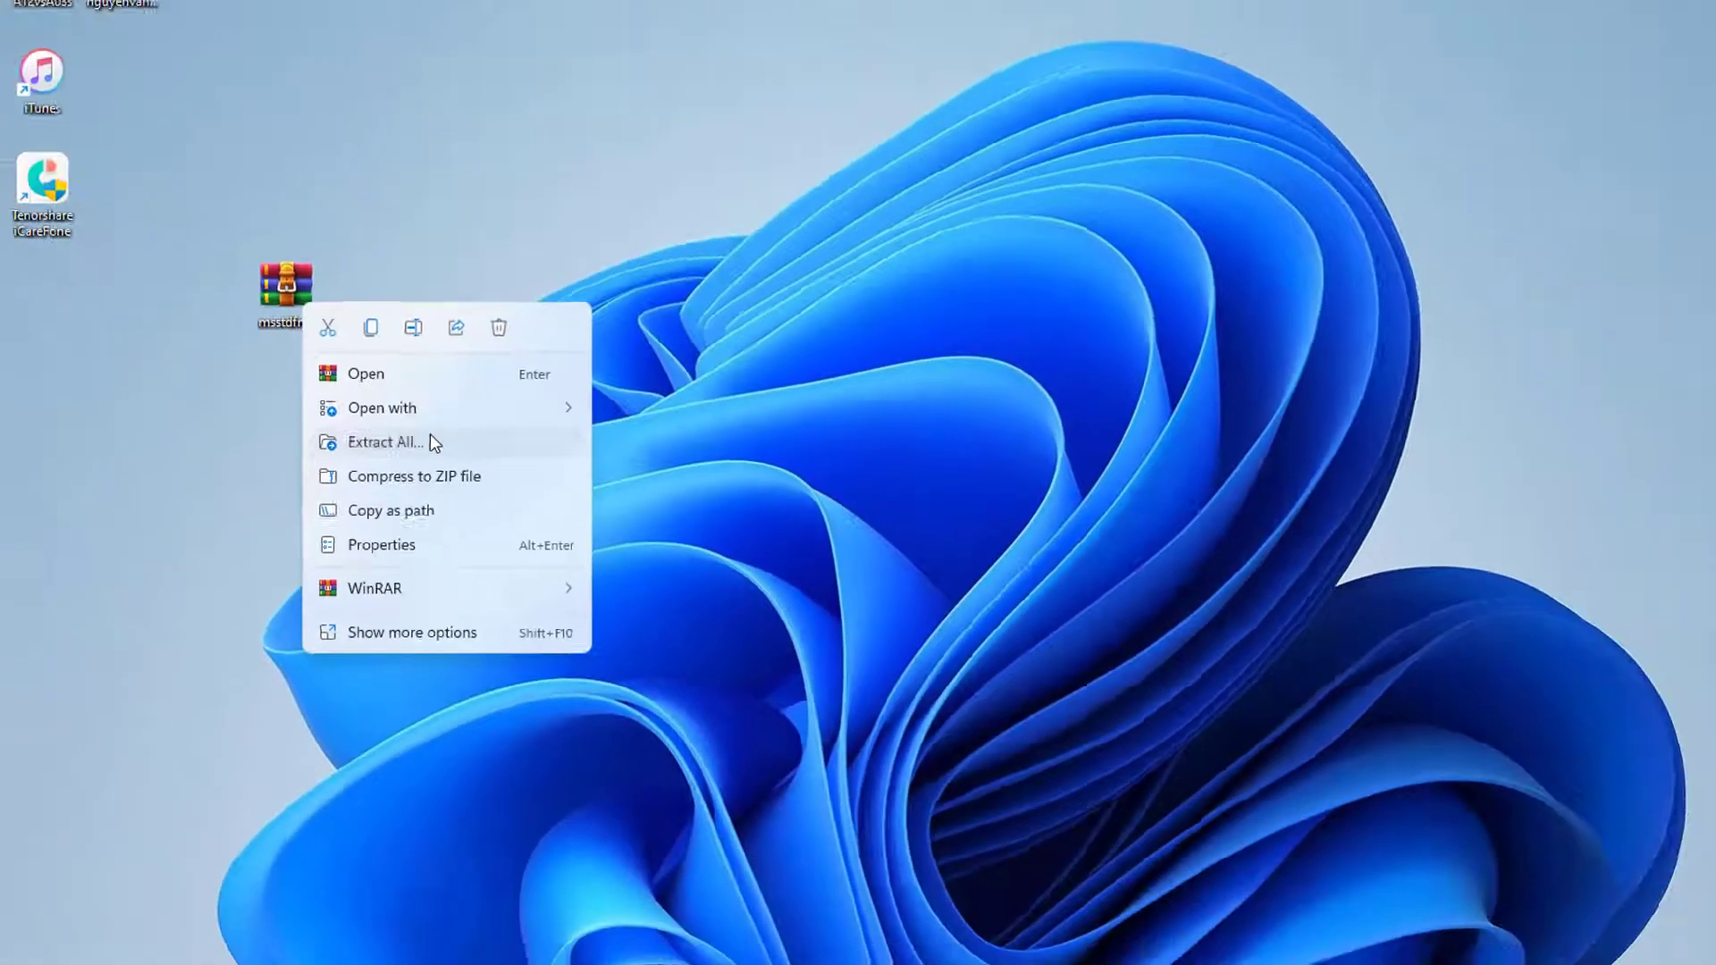
left_click(385, 442)
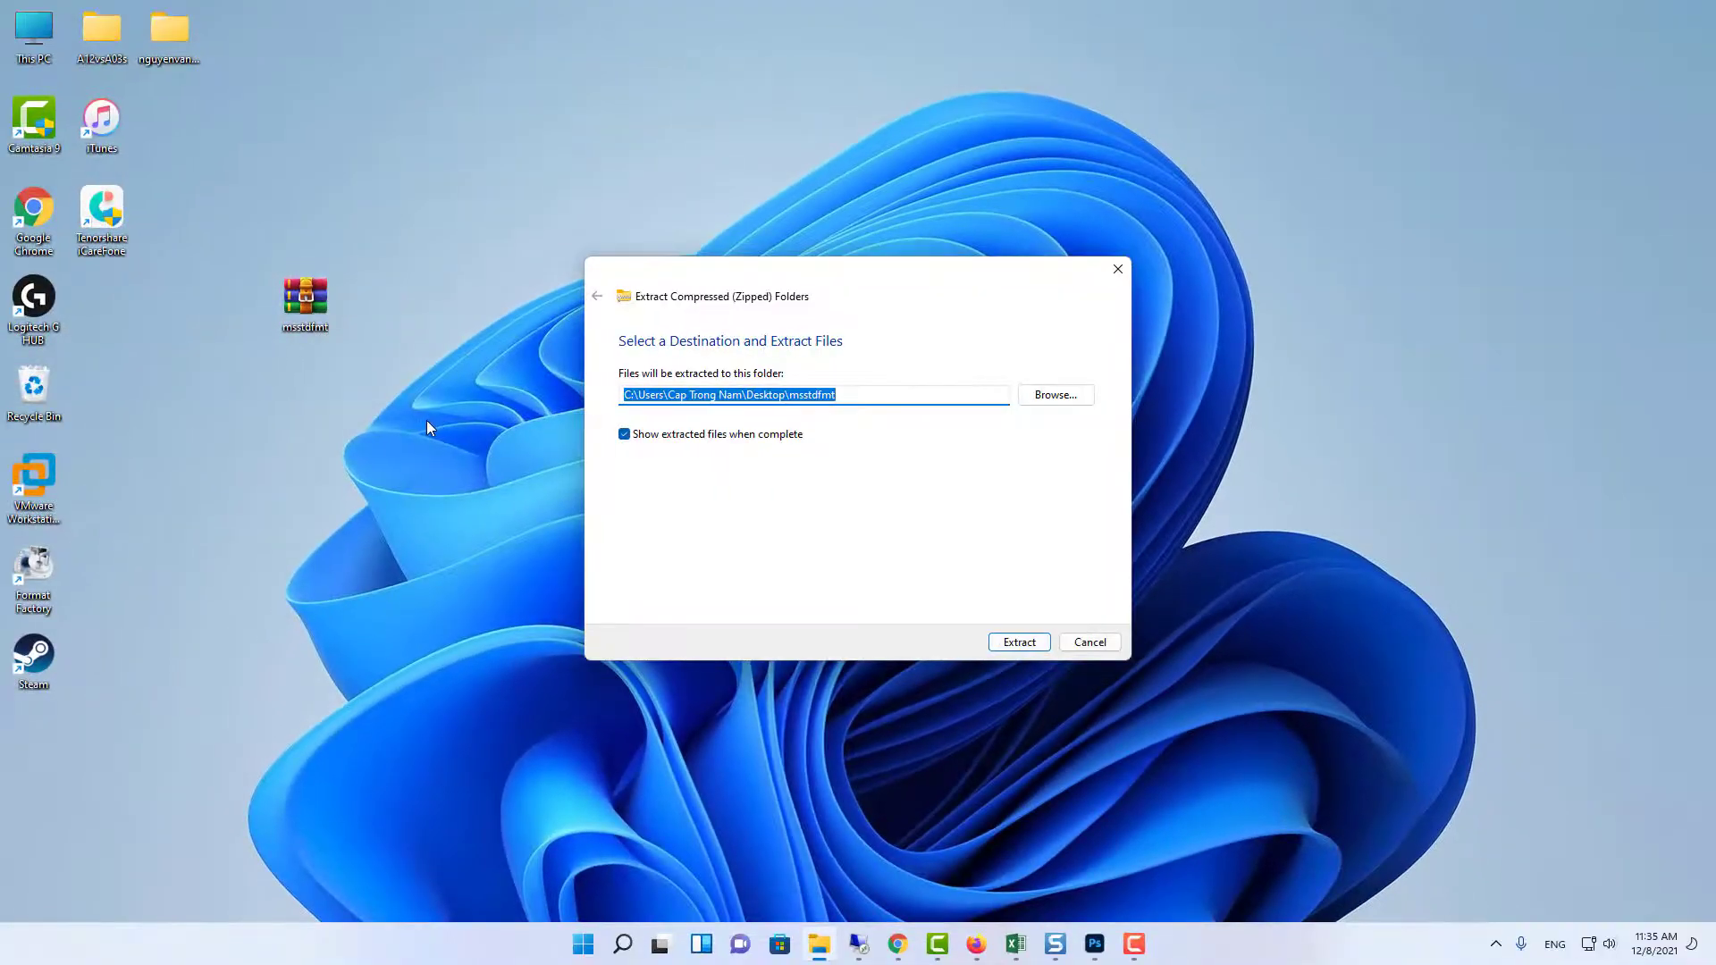
left_click(1013, 642)
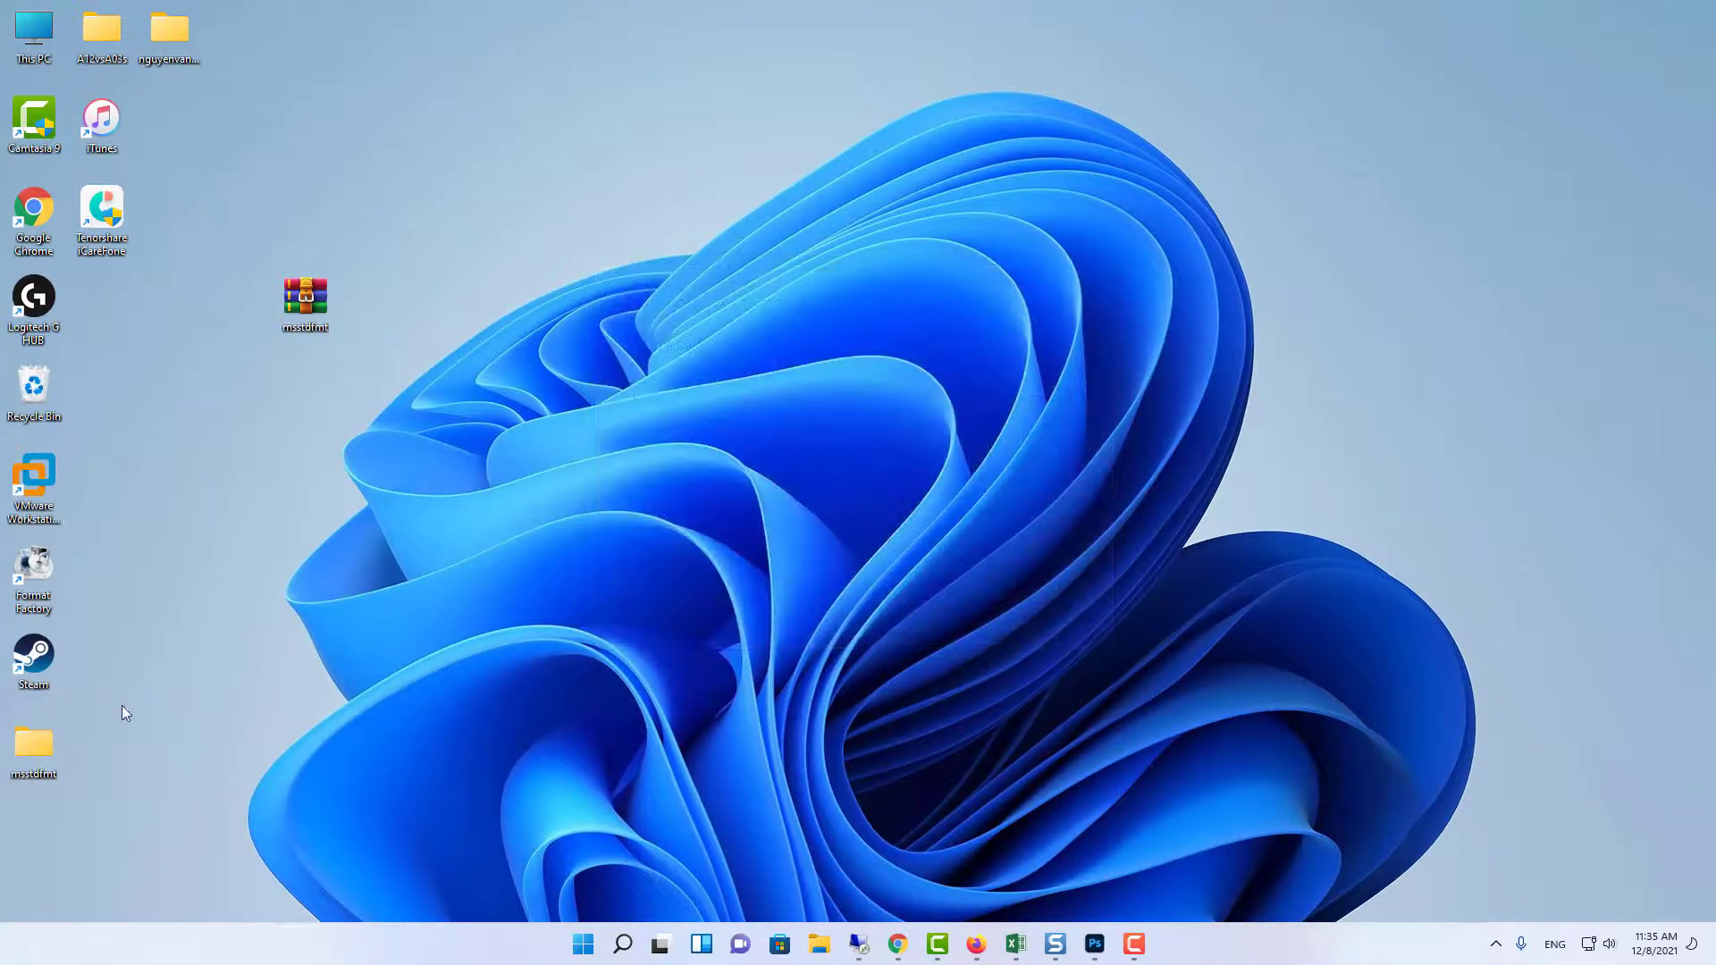
Place the extracted msstdfmt folder beside the archive, open it, and shrink its window to free desktop space
left_click_drag(60, 738, 332, 417)
left_click_drag(358, 329, 357, 329)
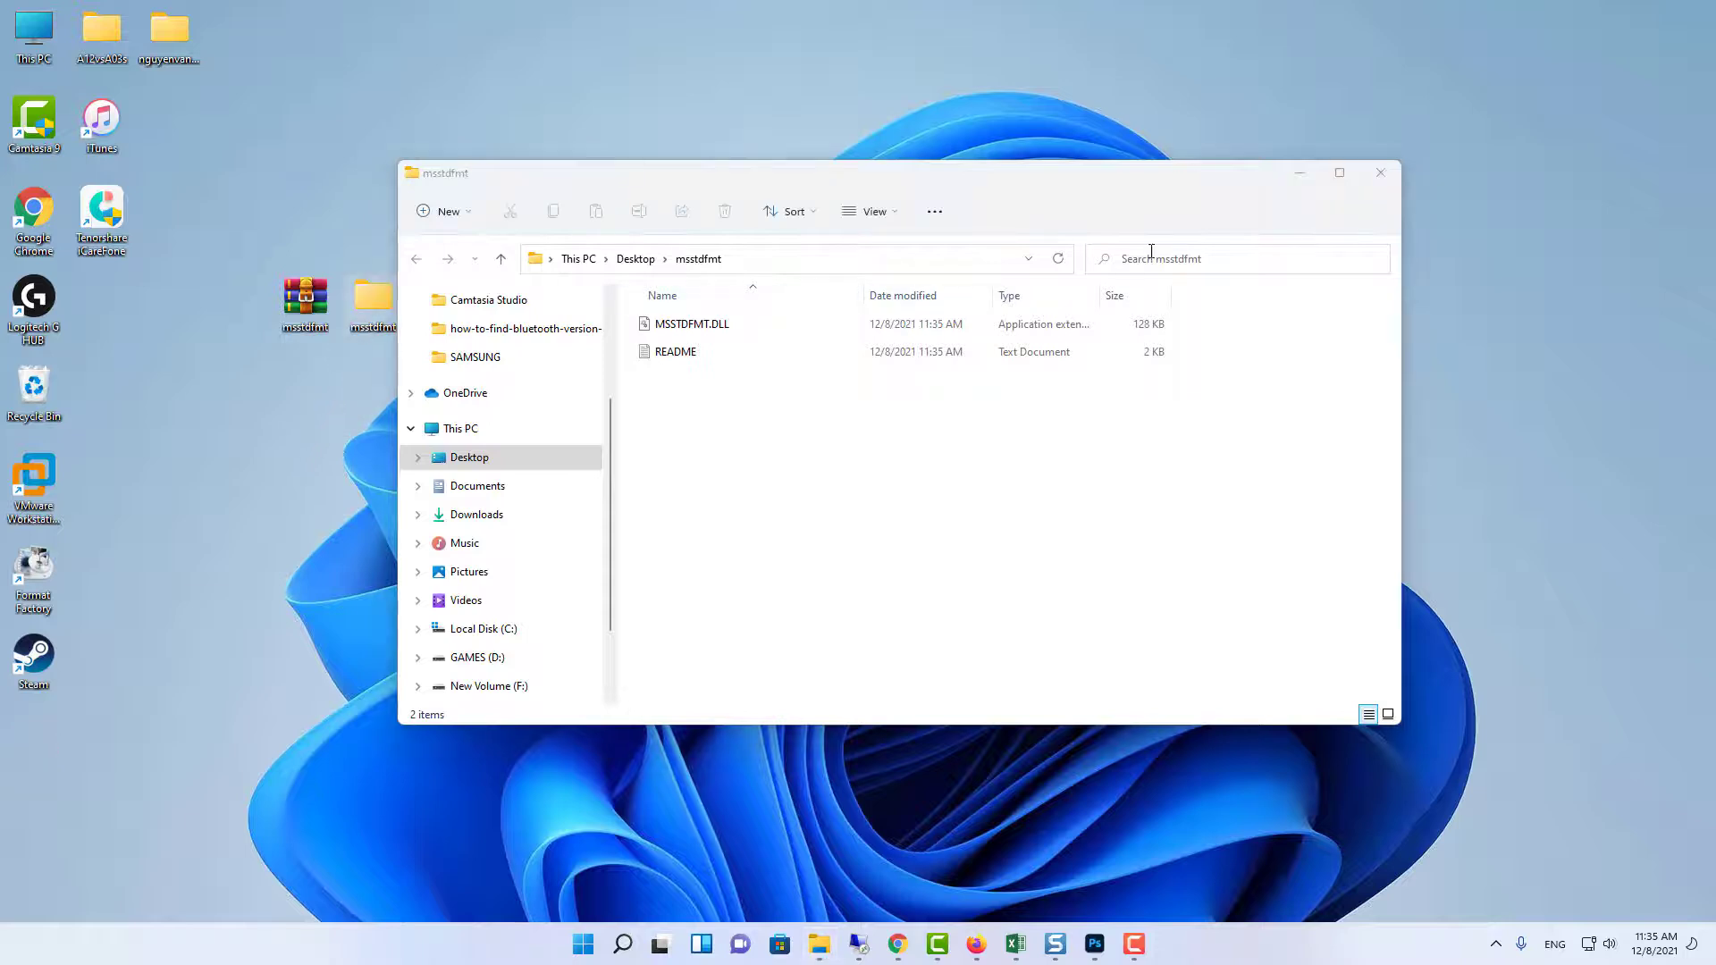
left_click_drag(813, 186, 571, 176)
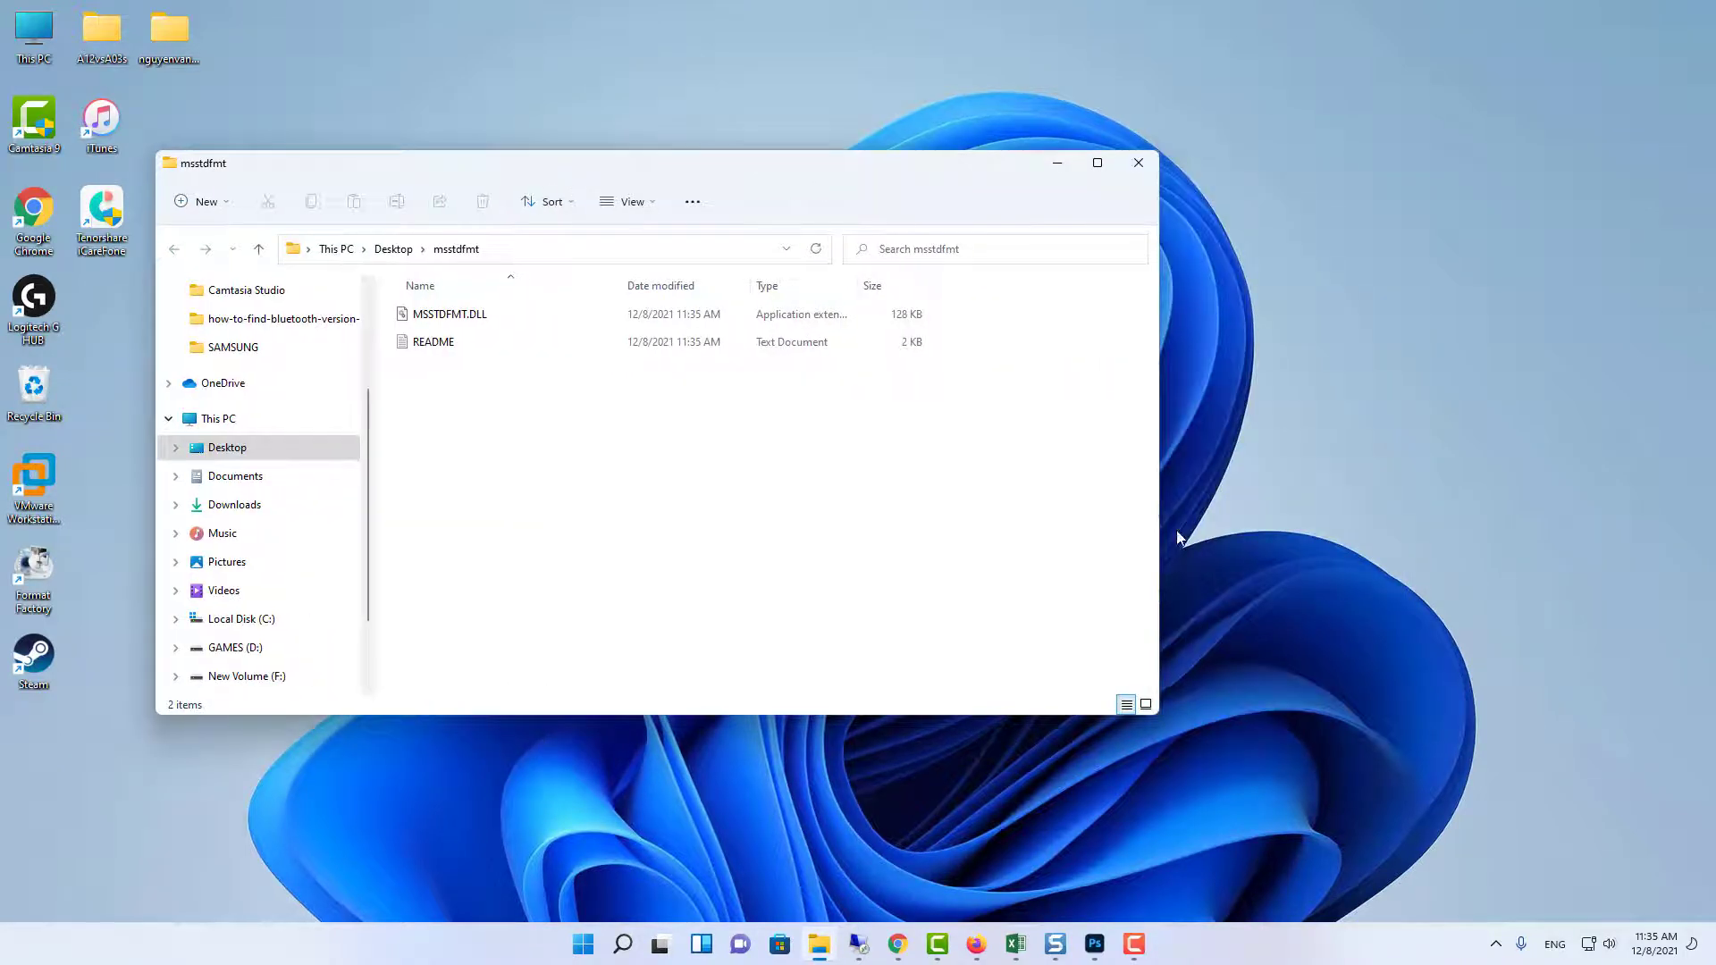
left_click_drag(1159, 713, 799, 603)
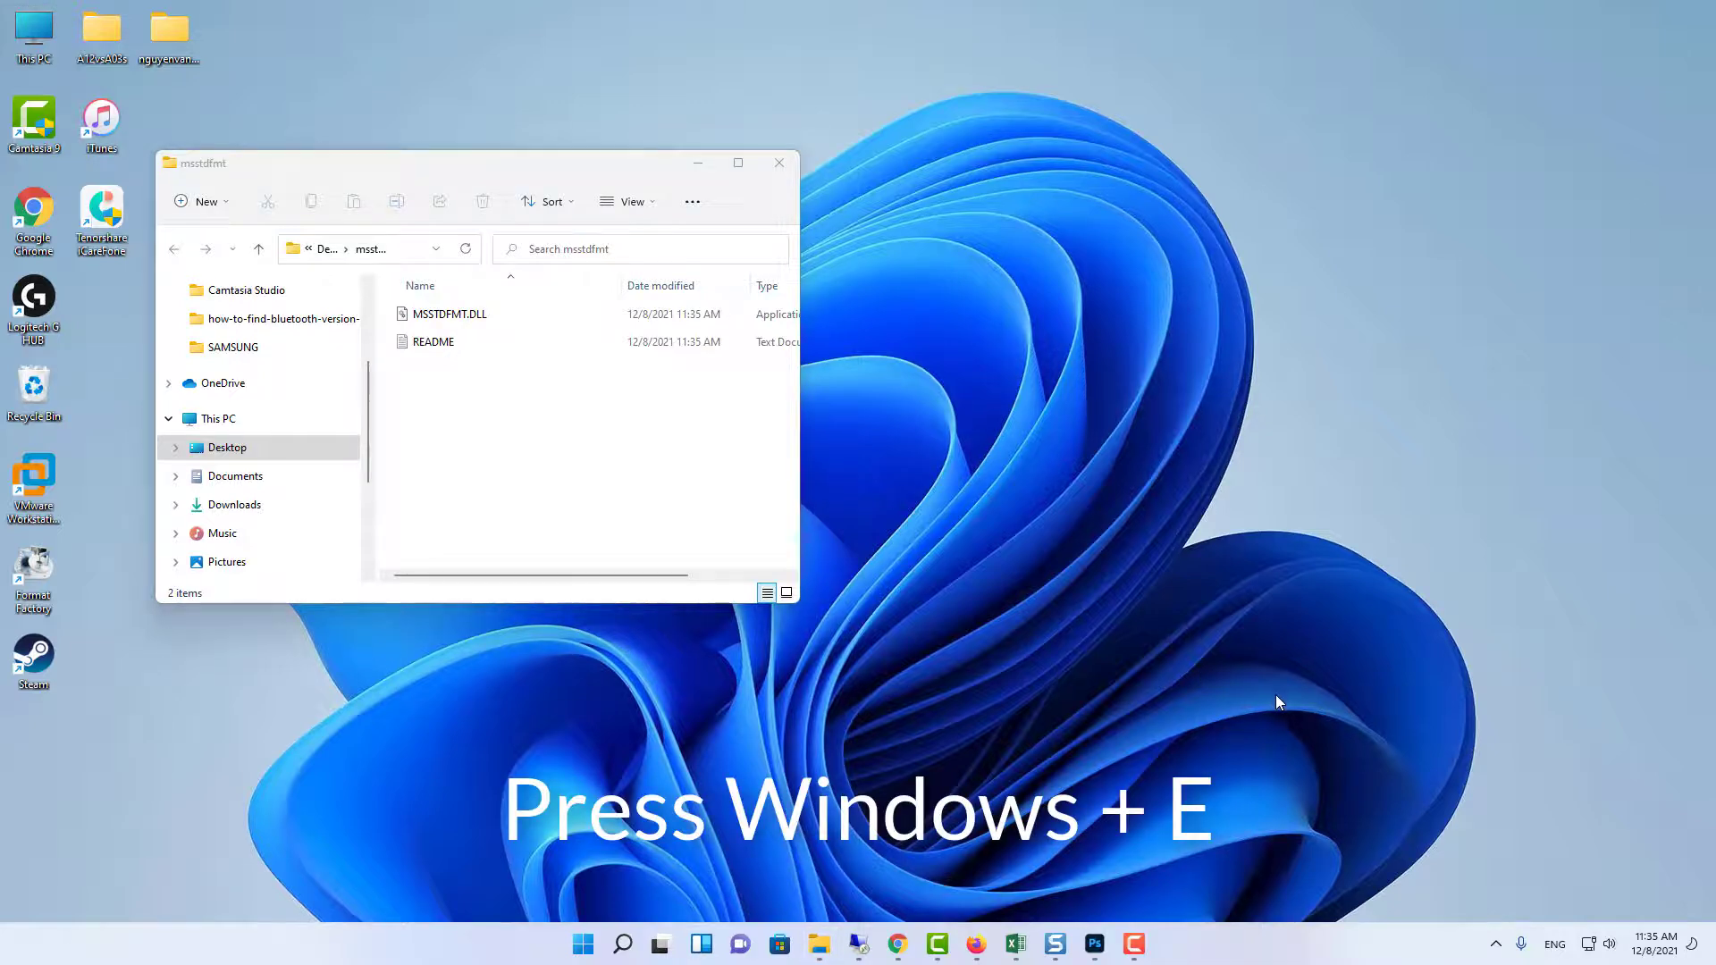
Open a second File Explorer window at This PC, place it beside the msstdfmt window and widen it
key("super+e")
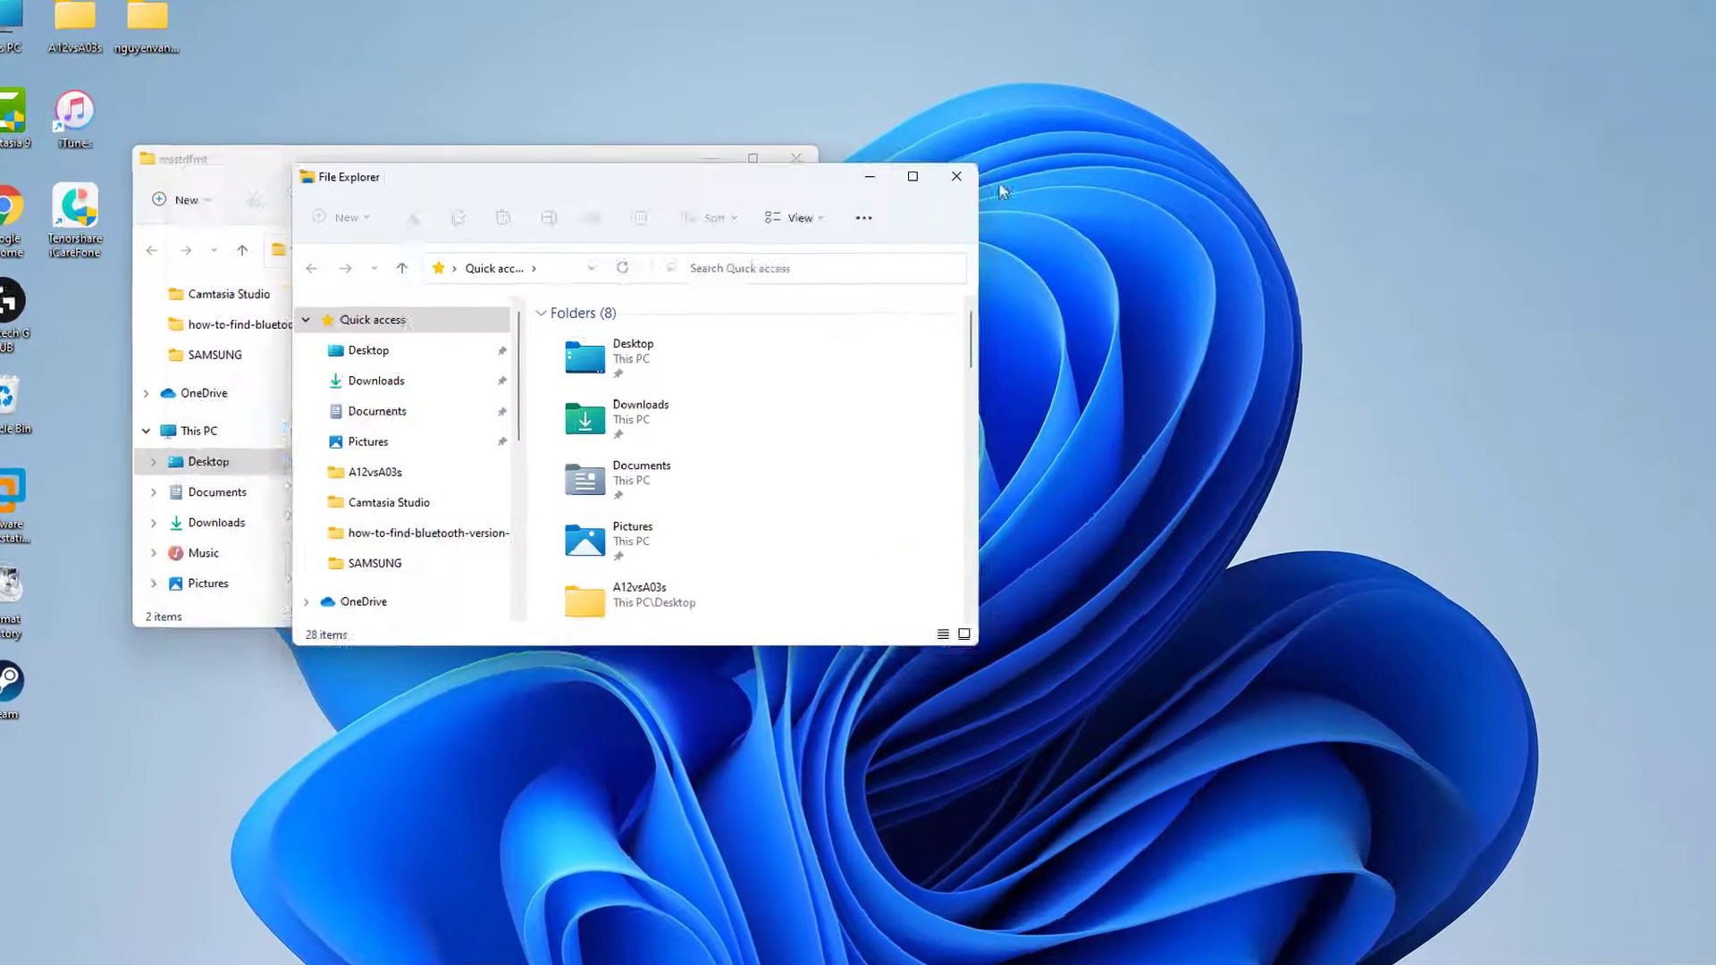
left_click_drag(787, 177, 1166, 181)
scroll(880, 439, "down", 3)
left_click(770, 542)
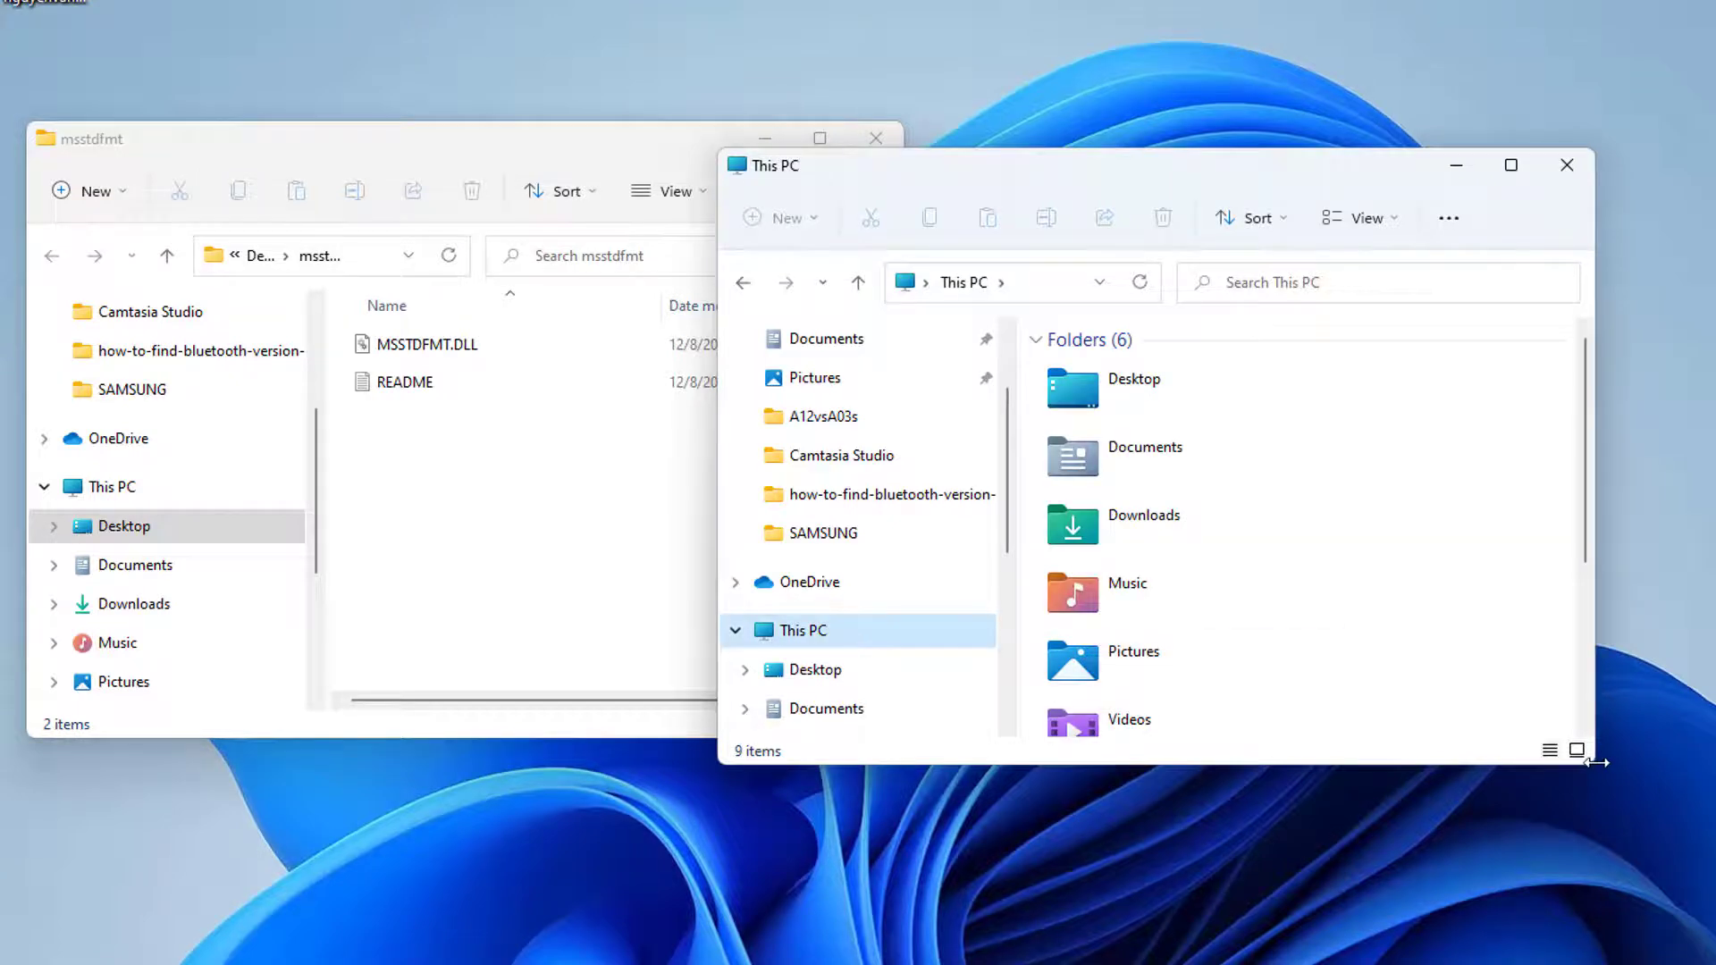
left_click_drag(1597, 762, 1712, 760)
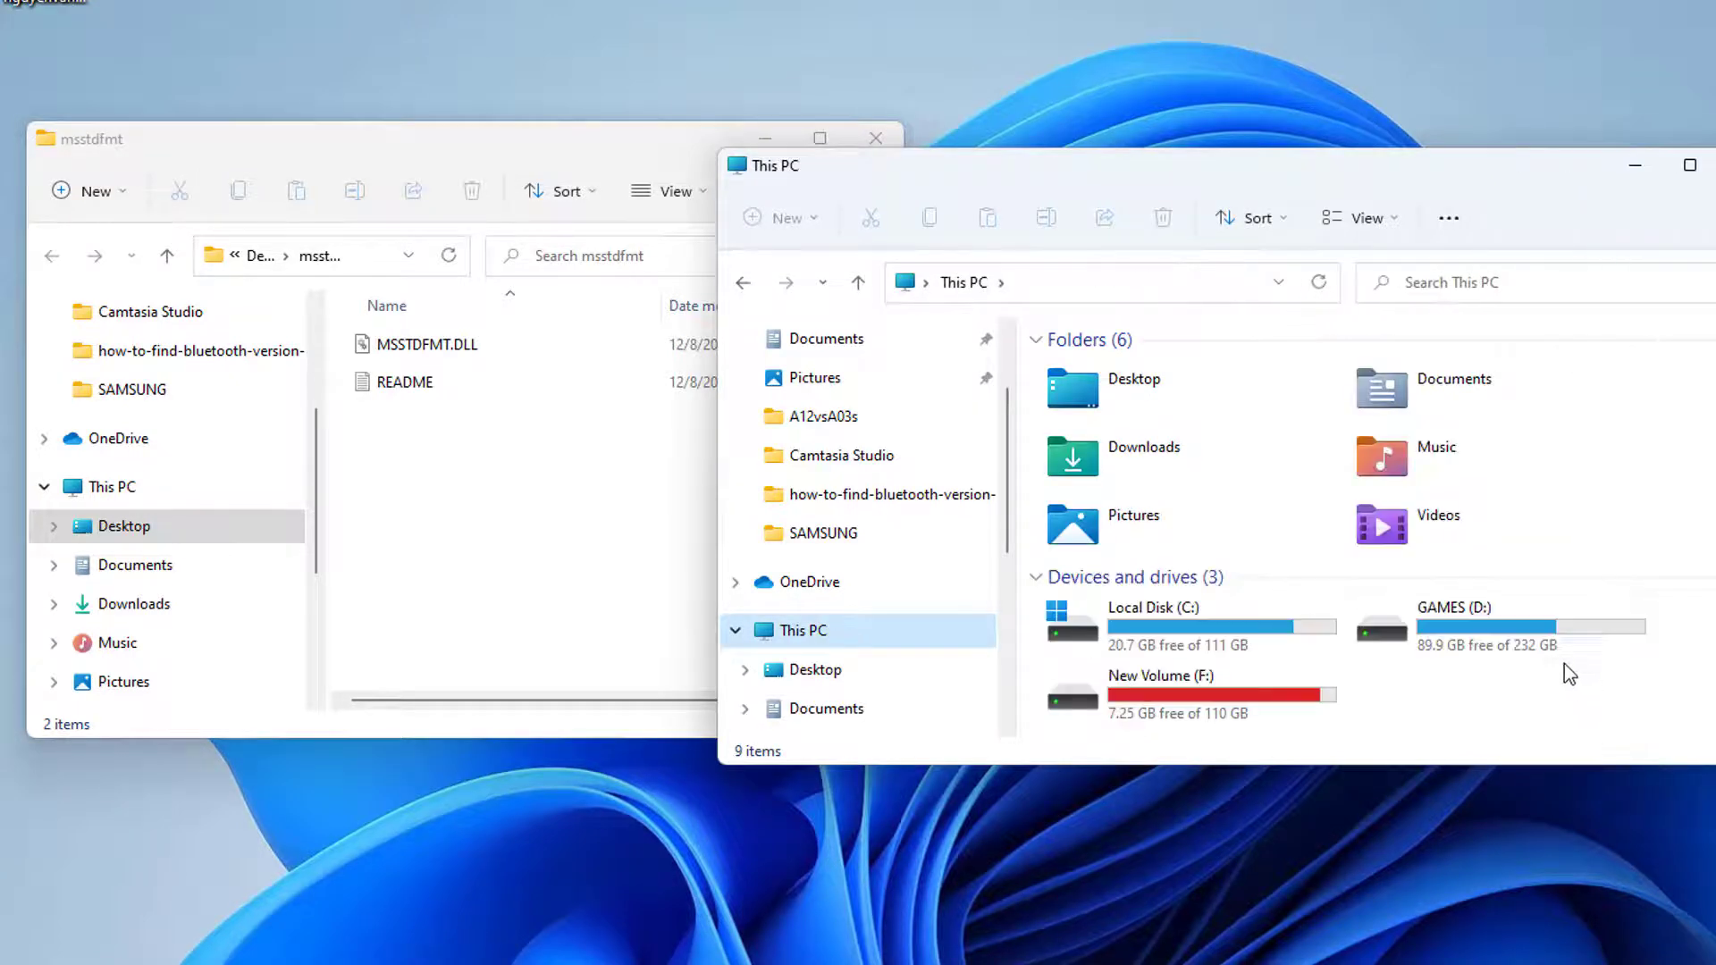
Browse the second File Explorer window to C:\Windows\SysWOW64
double_click(1255, 646)
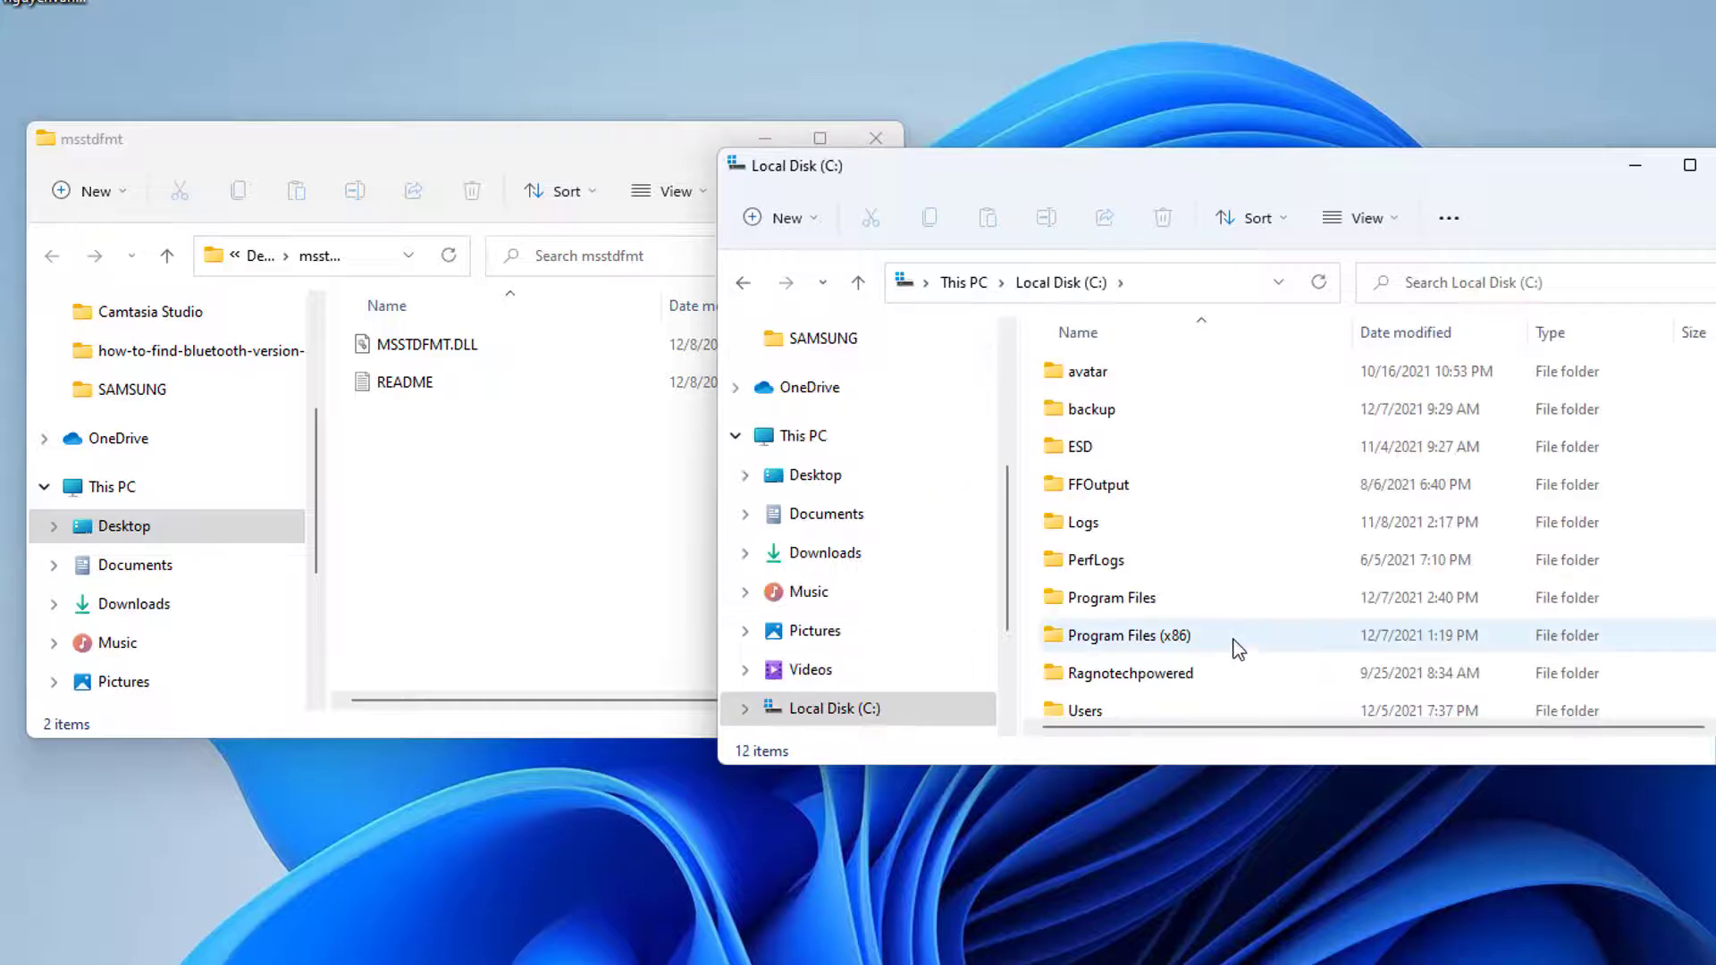
scroll(1233, 614, "down", 1)
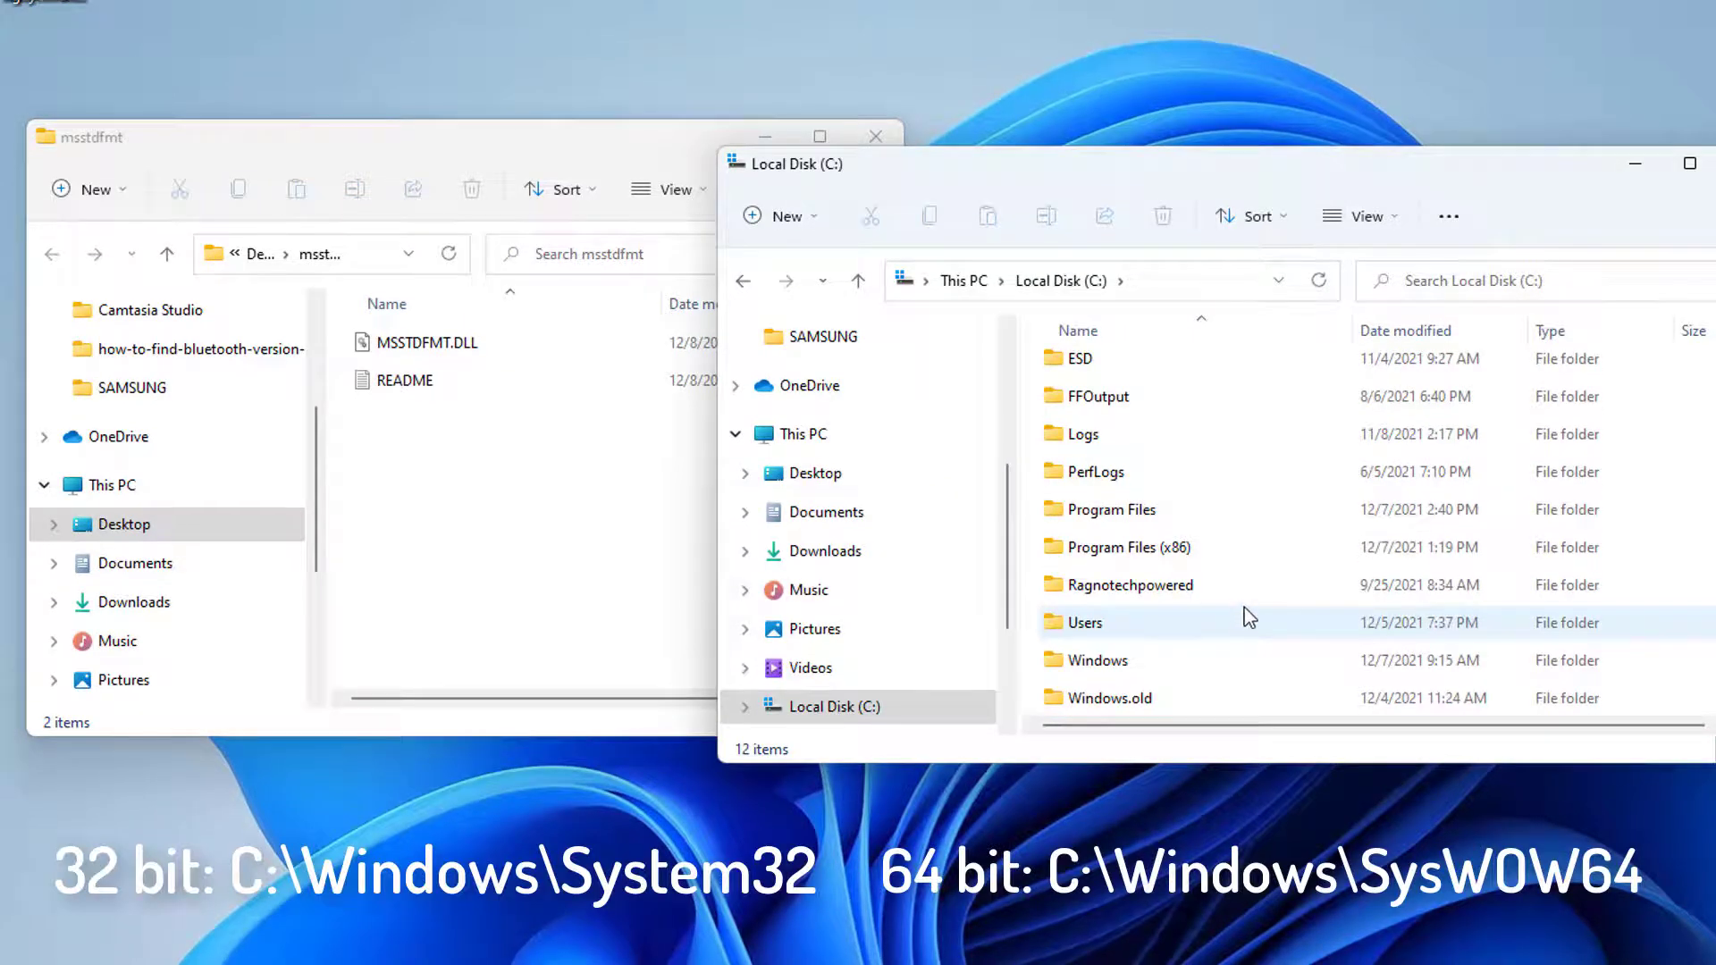
left_click(1171, 660)
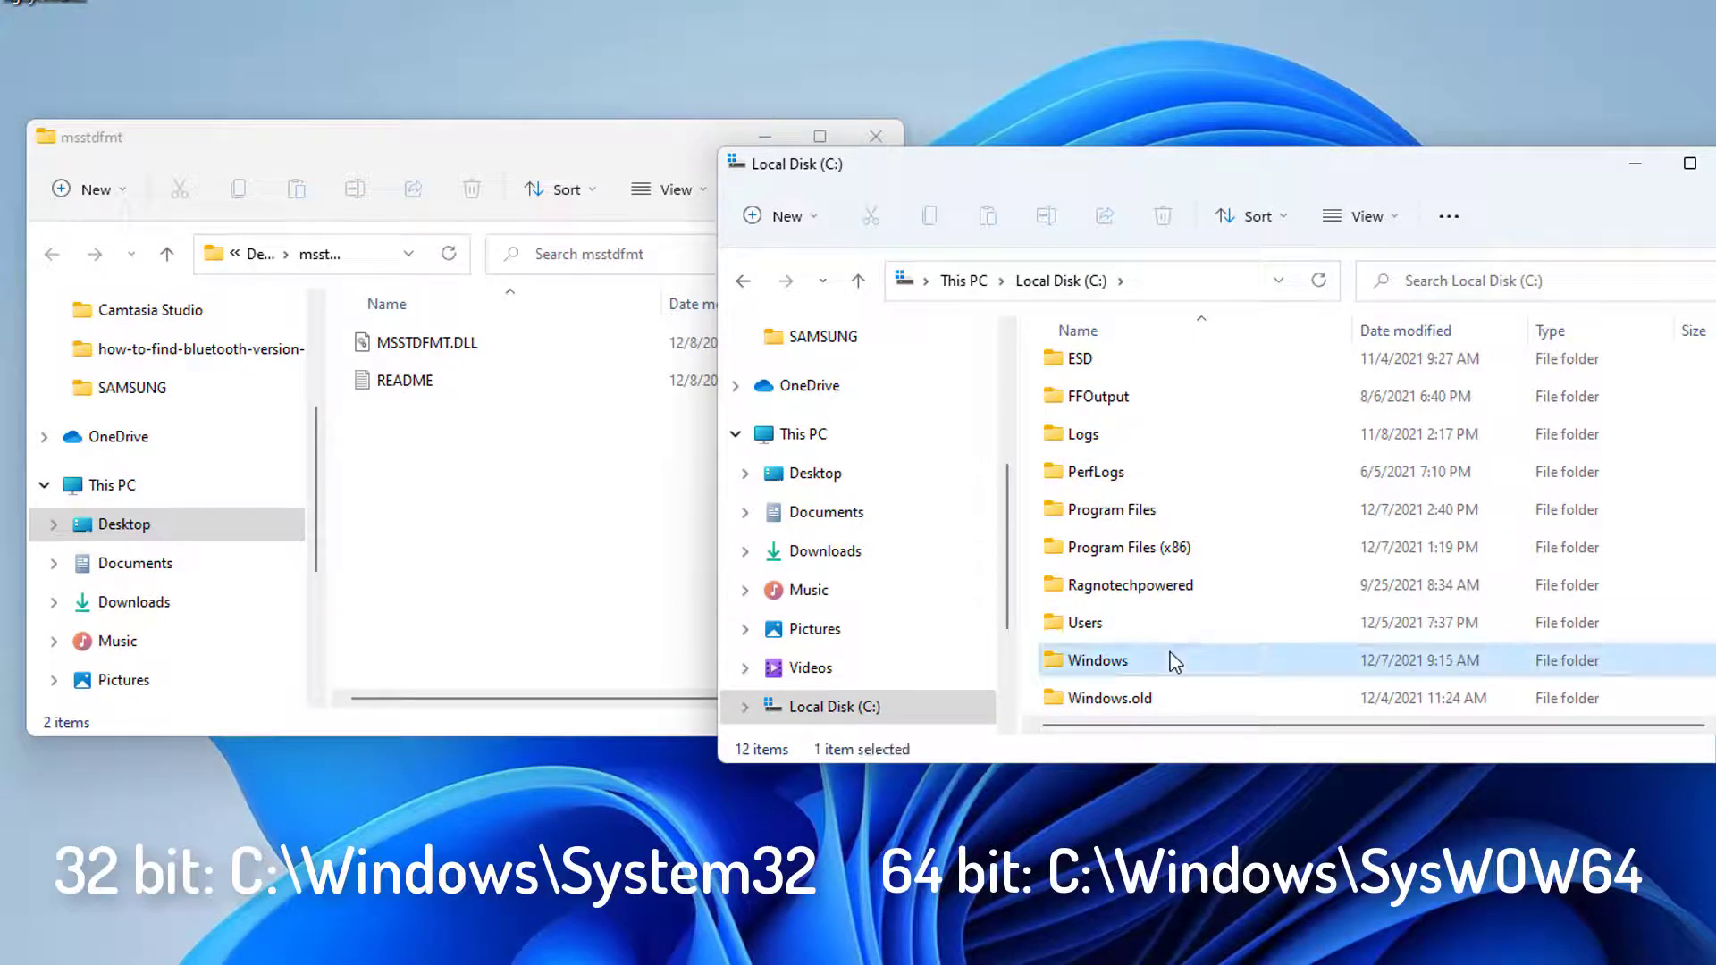
double_click(1174, 661)
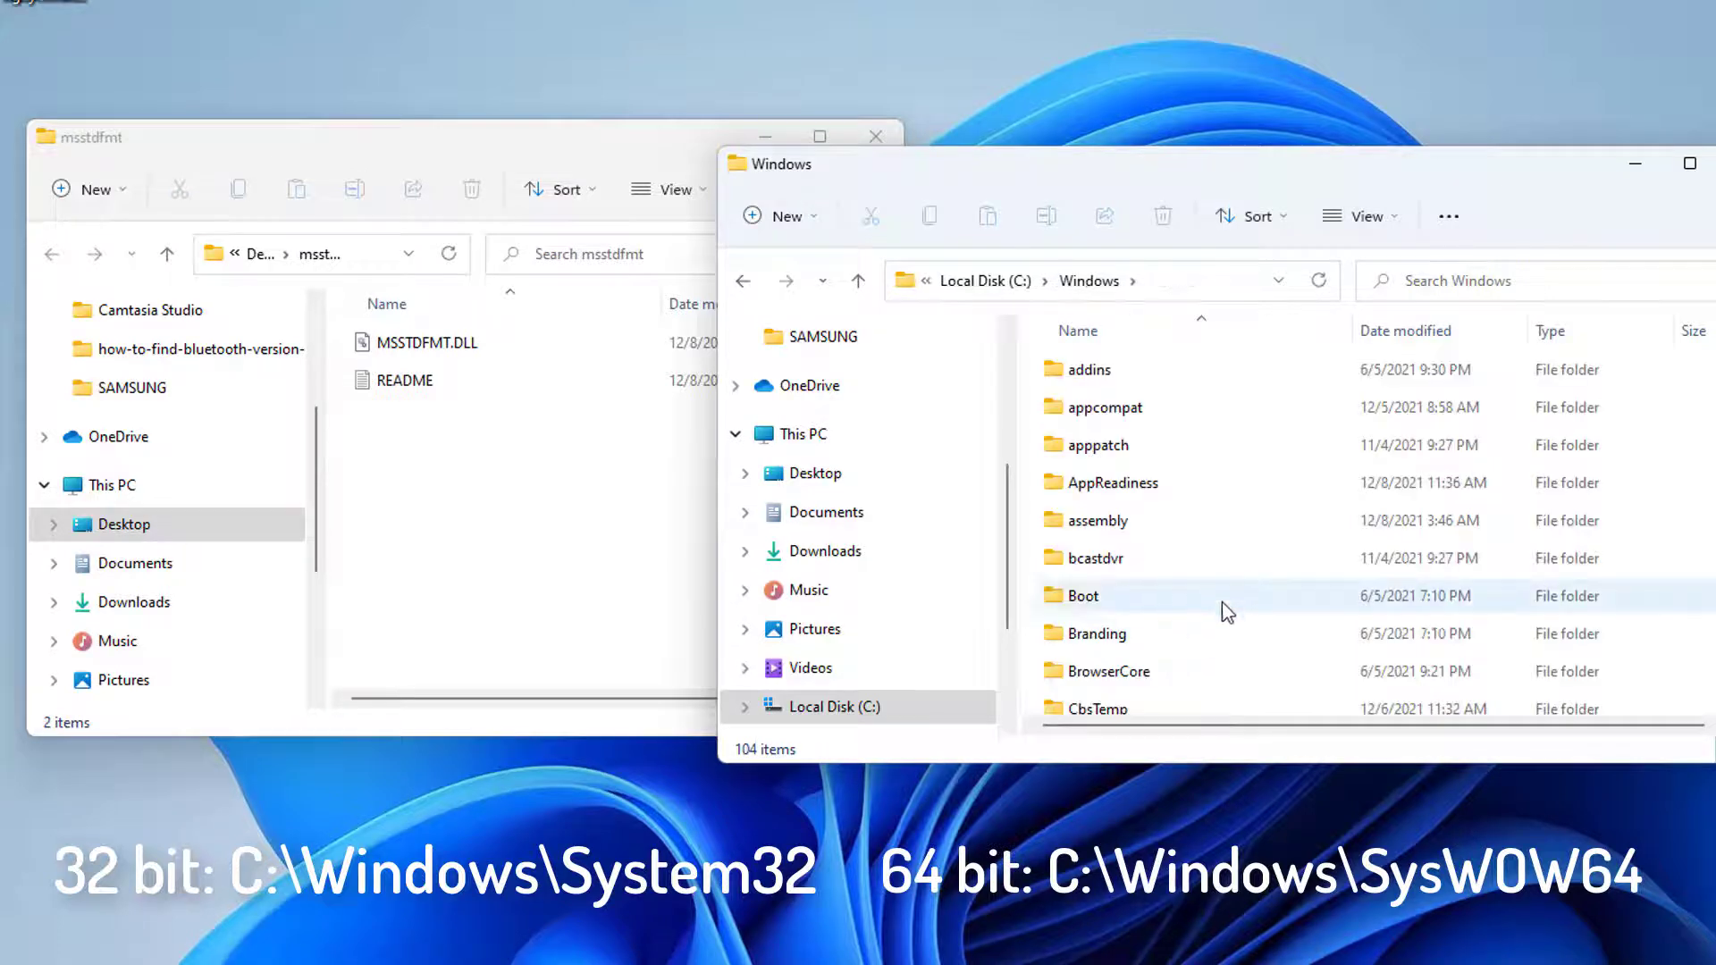
left_click(1216, 569)
scroll(1220, 589, "down", 15)
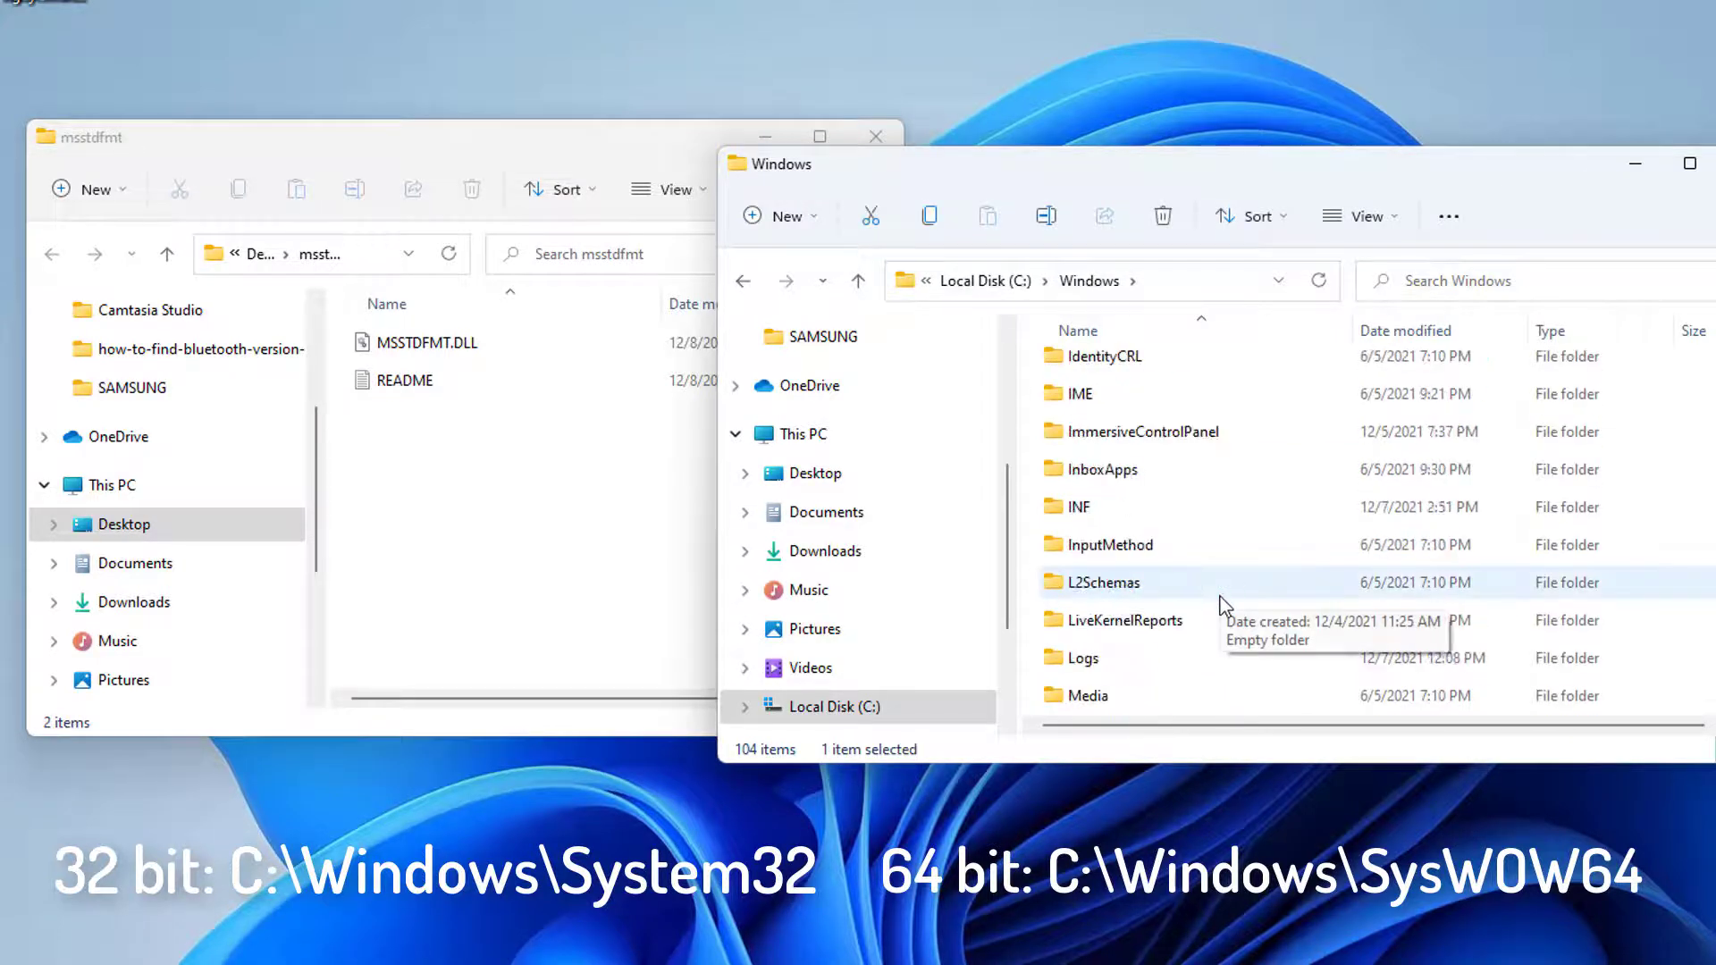
scroll(1229, 617, "down", 8)
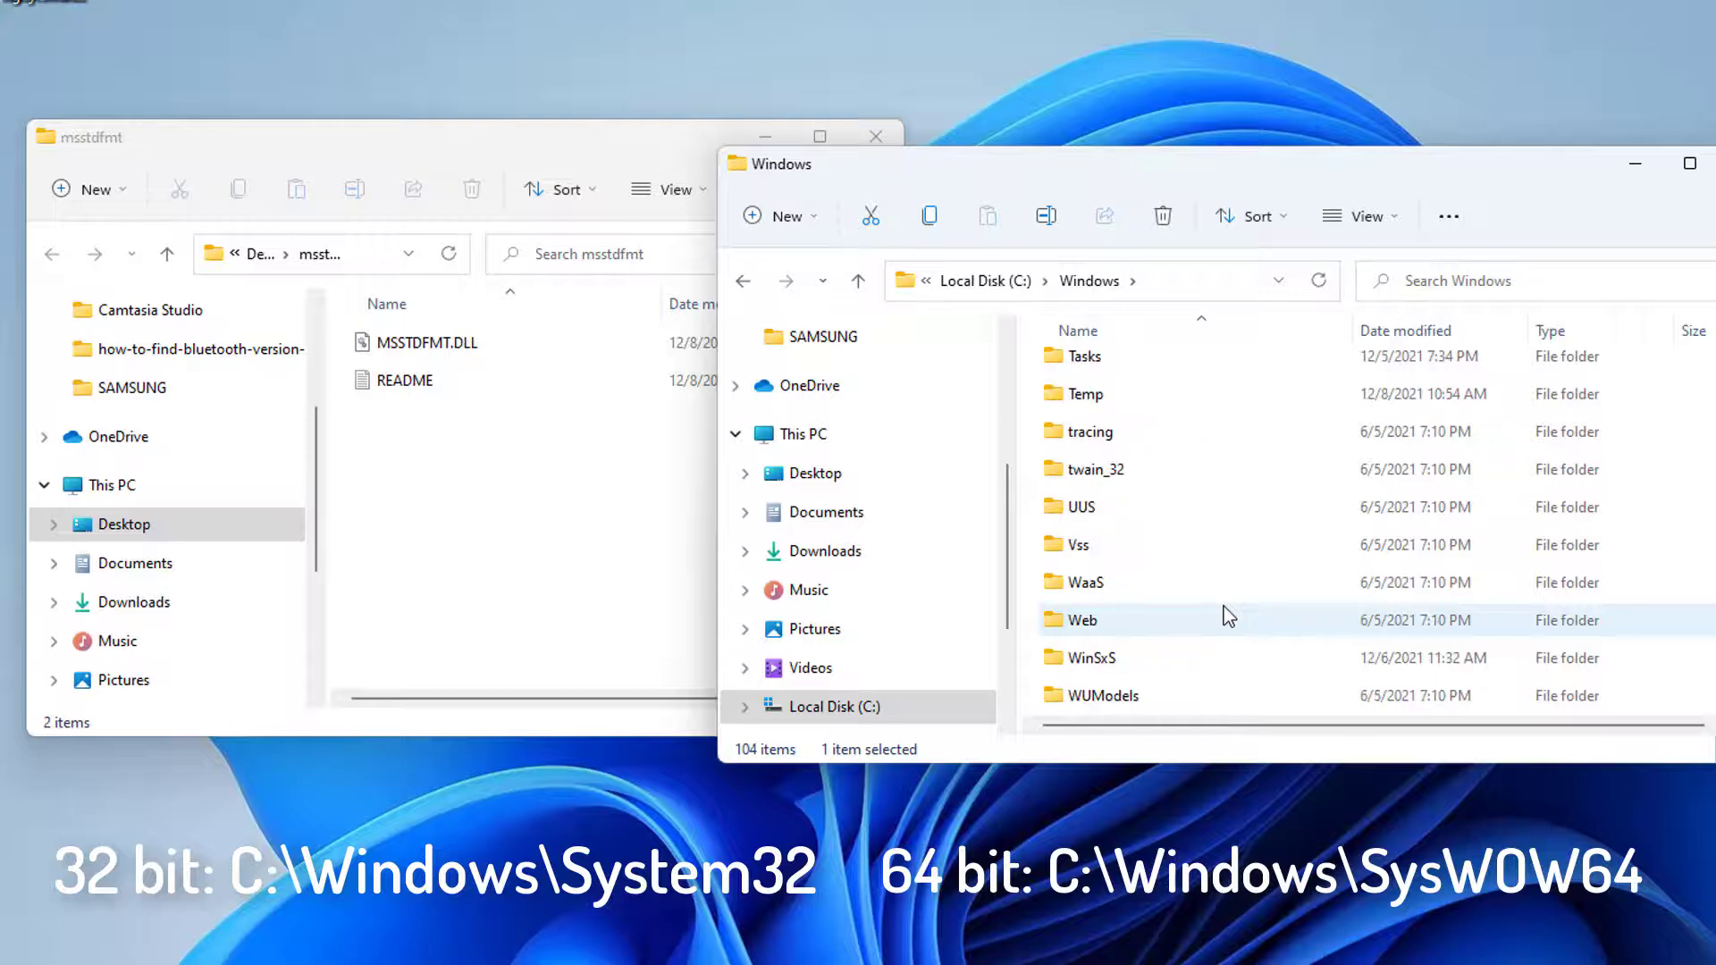
scroll(1231, 599, "up", 3)
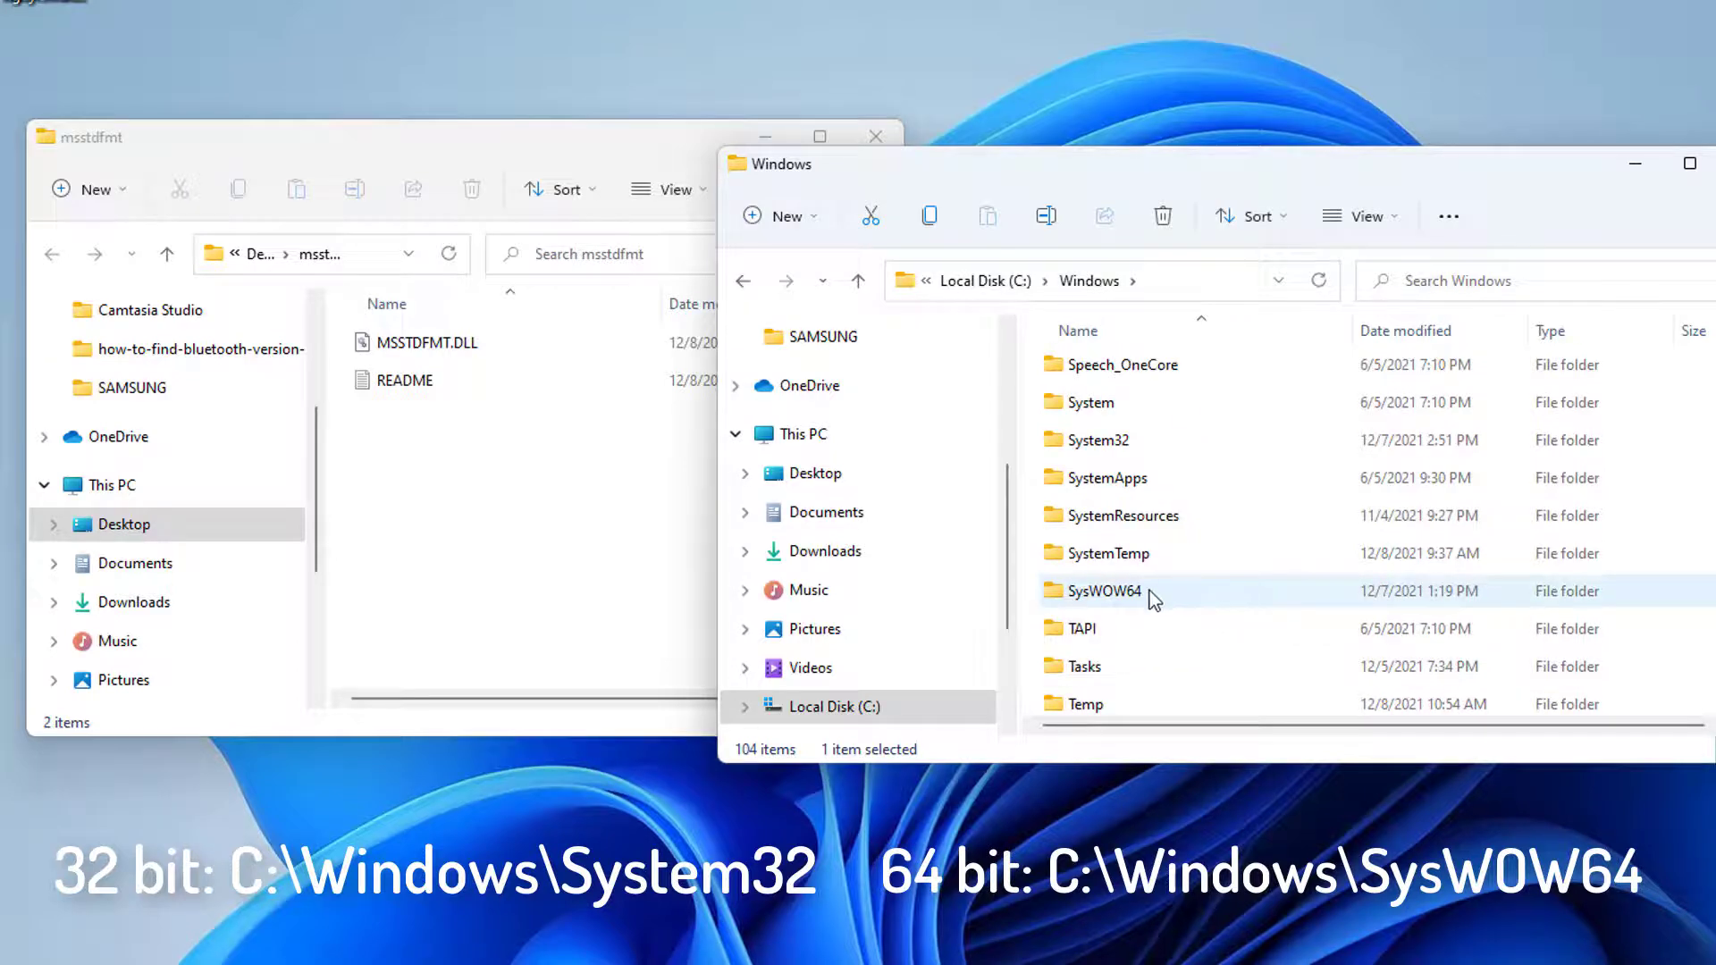
left_click(1149, 593)
double_click(1150, 591)
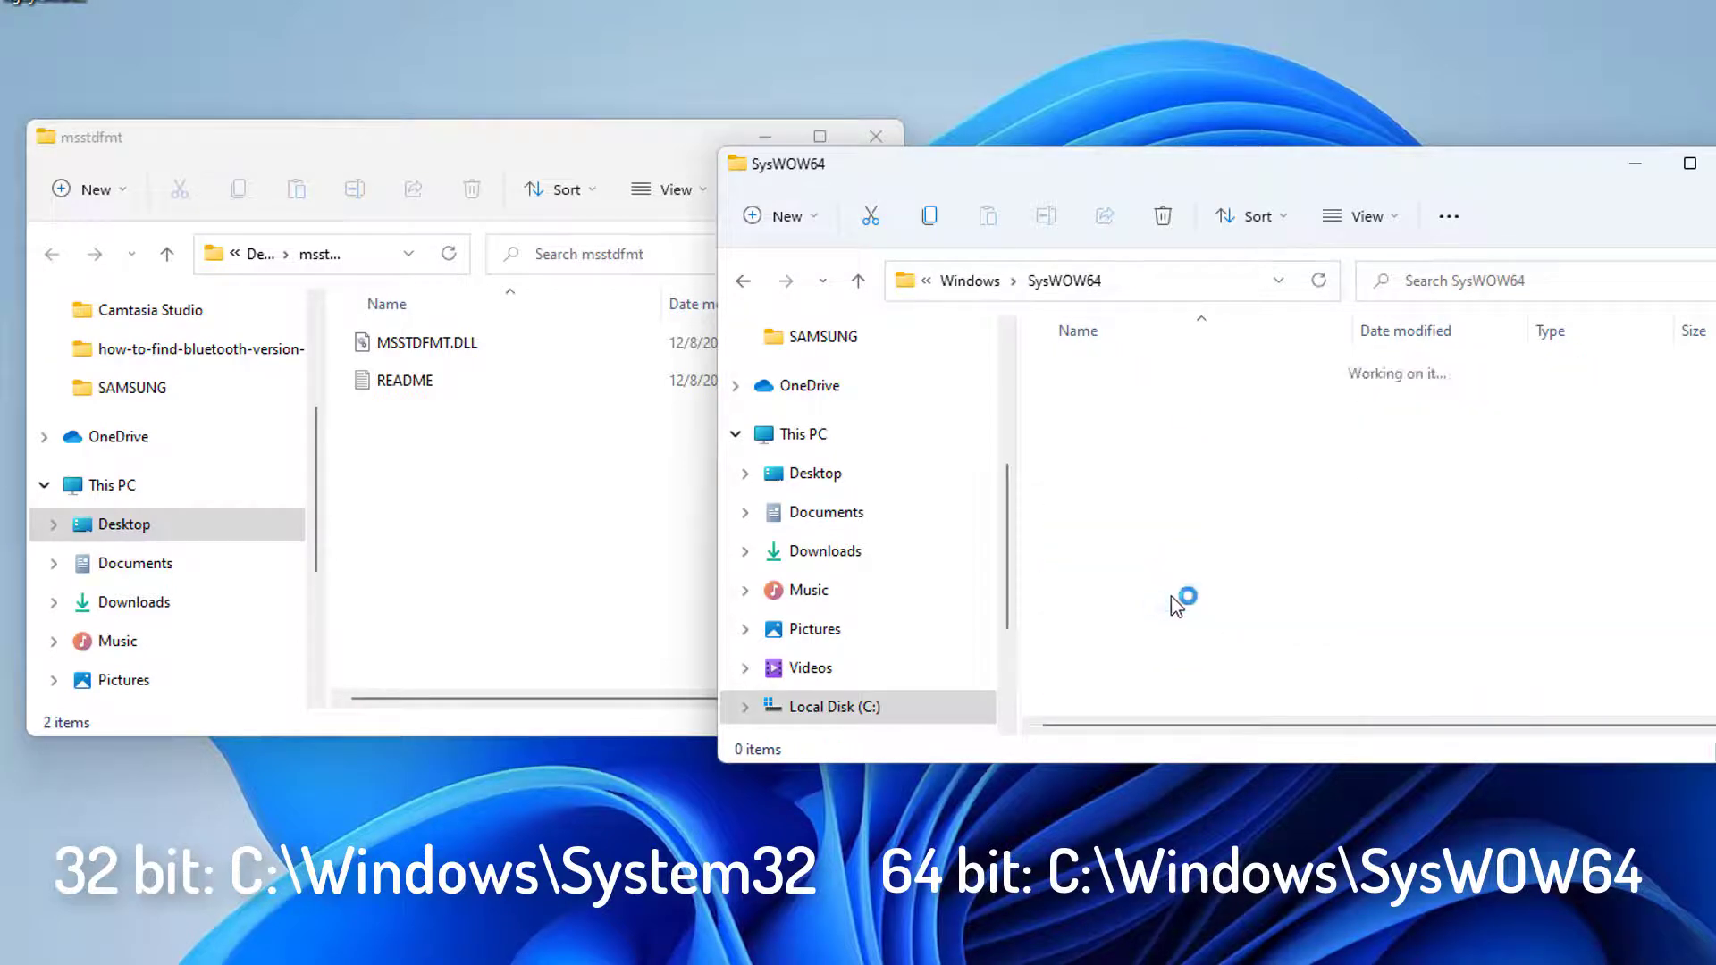
Move MSSTDFMT.DLL into the SysWOW64 folder with administrator permission, and close both File Explorer windows
left_click(443, 347)
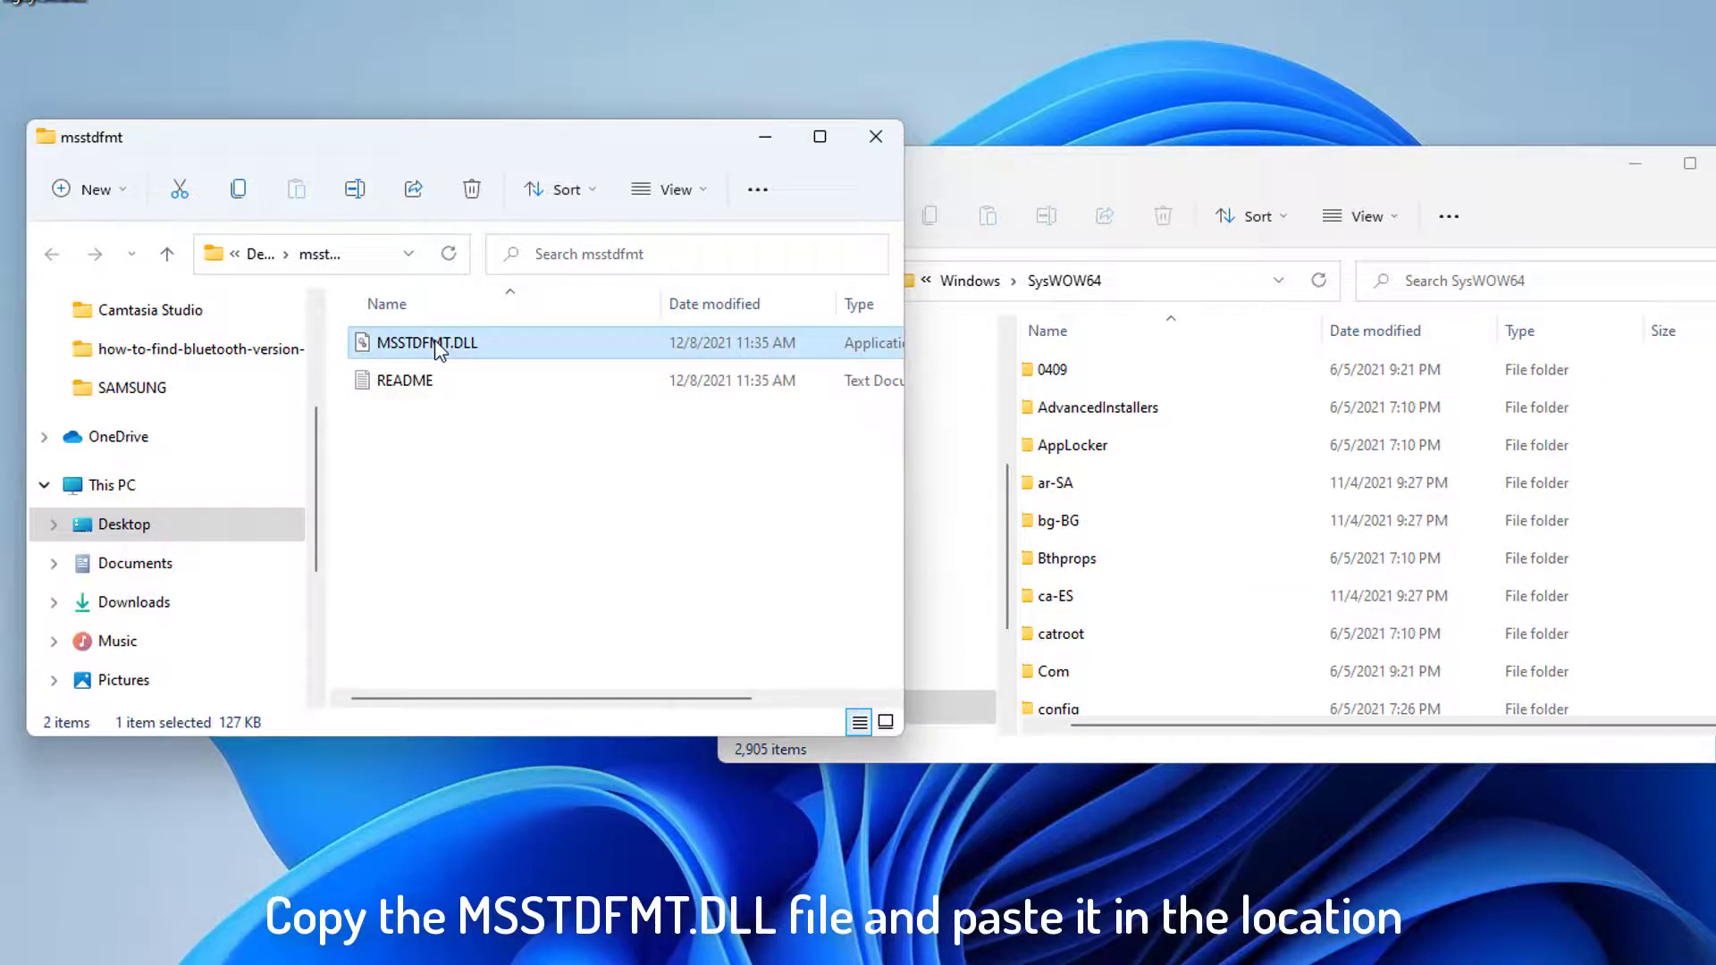
left_click_drag(438, 348, 1693, 474)
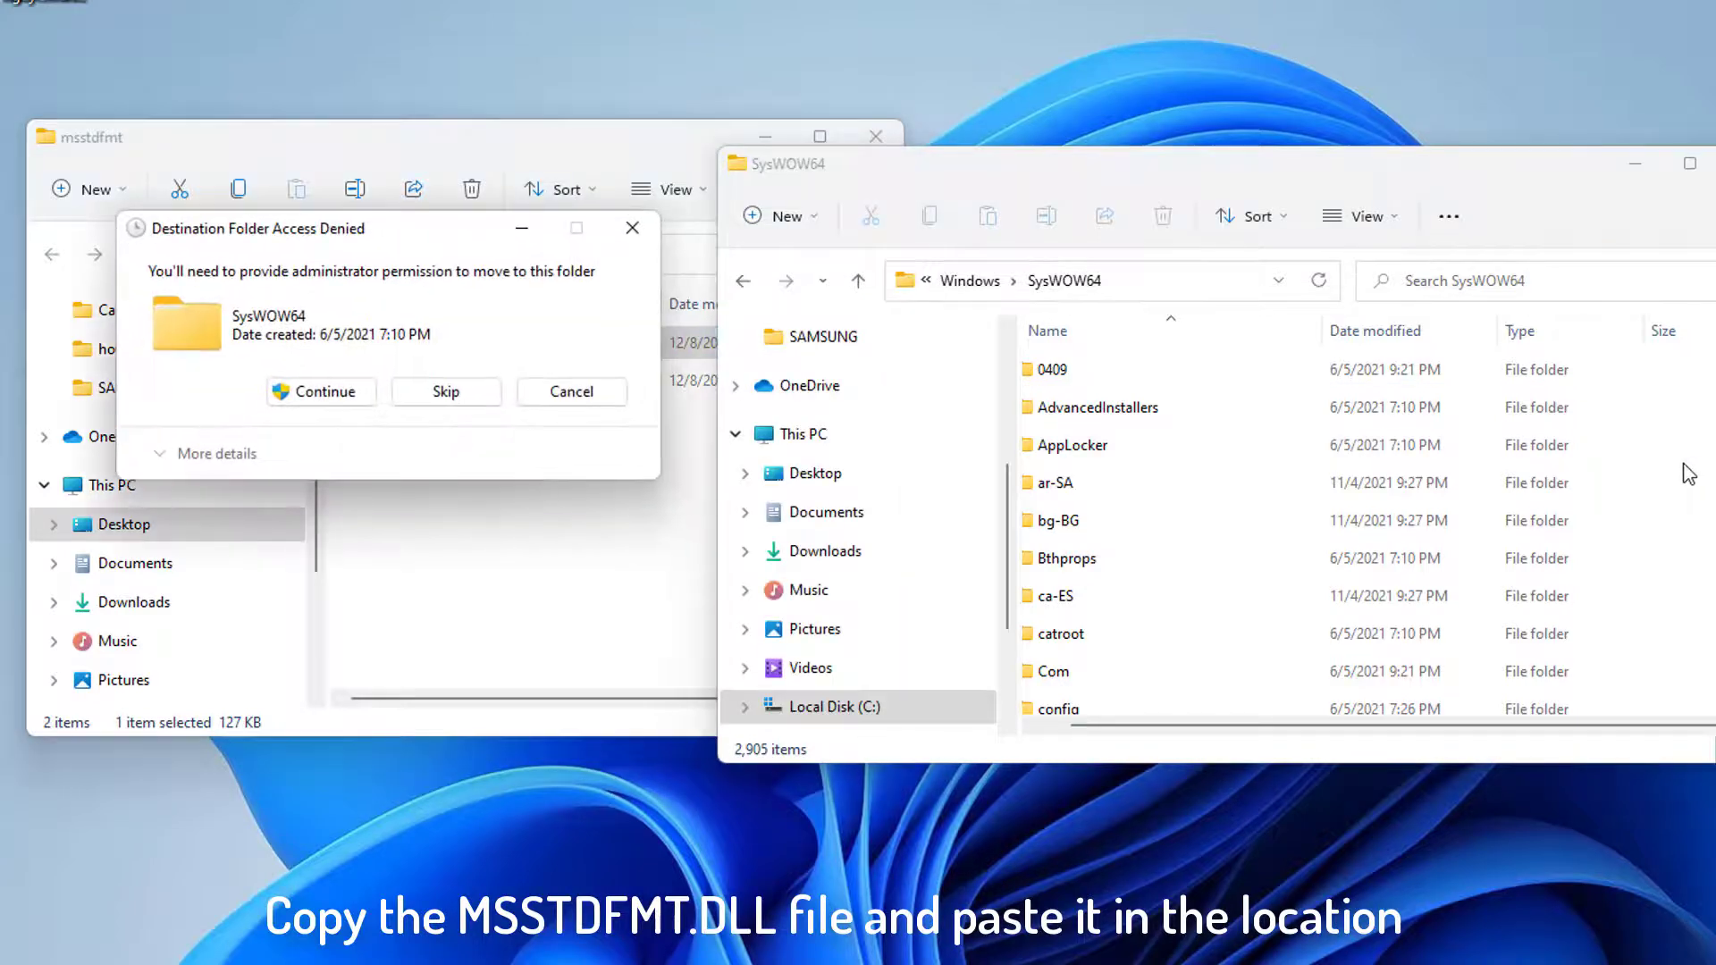
left_click(329, 403)
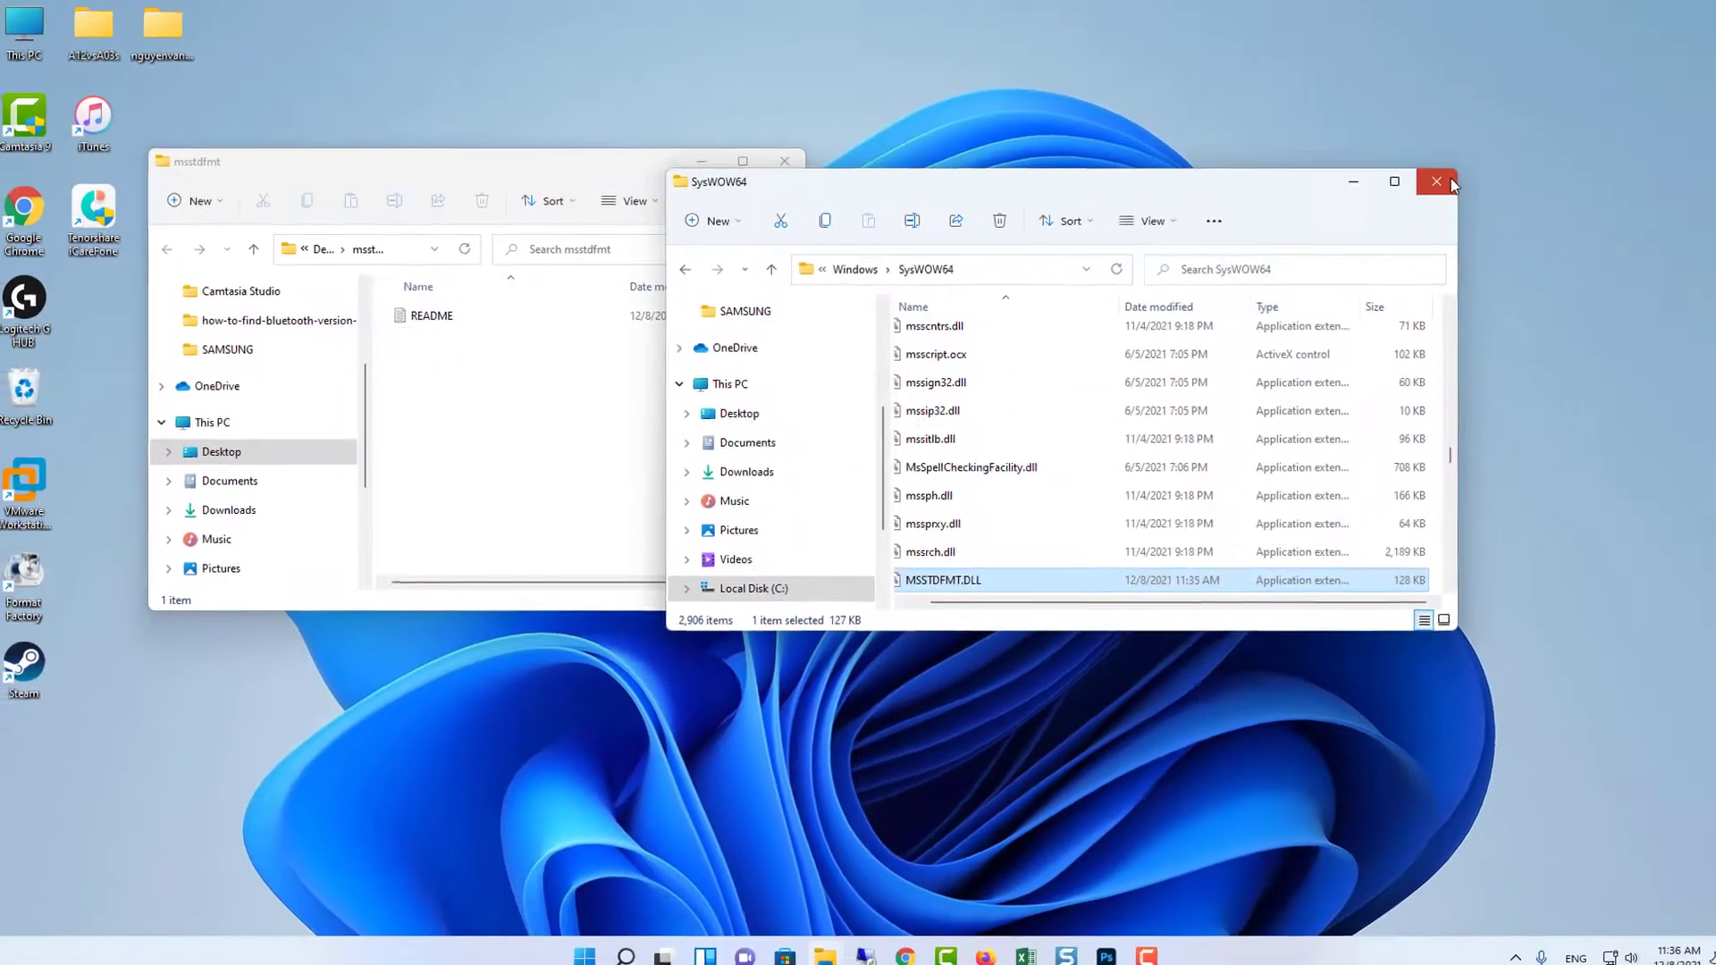
left_click(1711, 163)
left_click(876, 136)
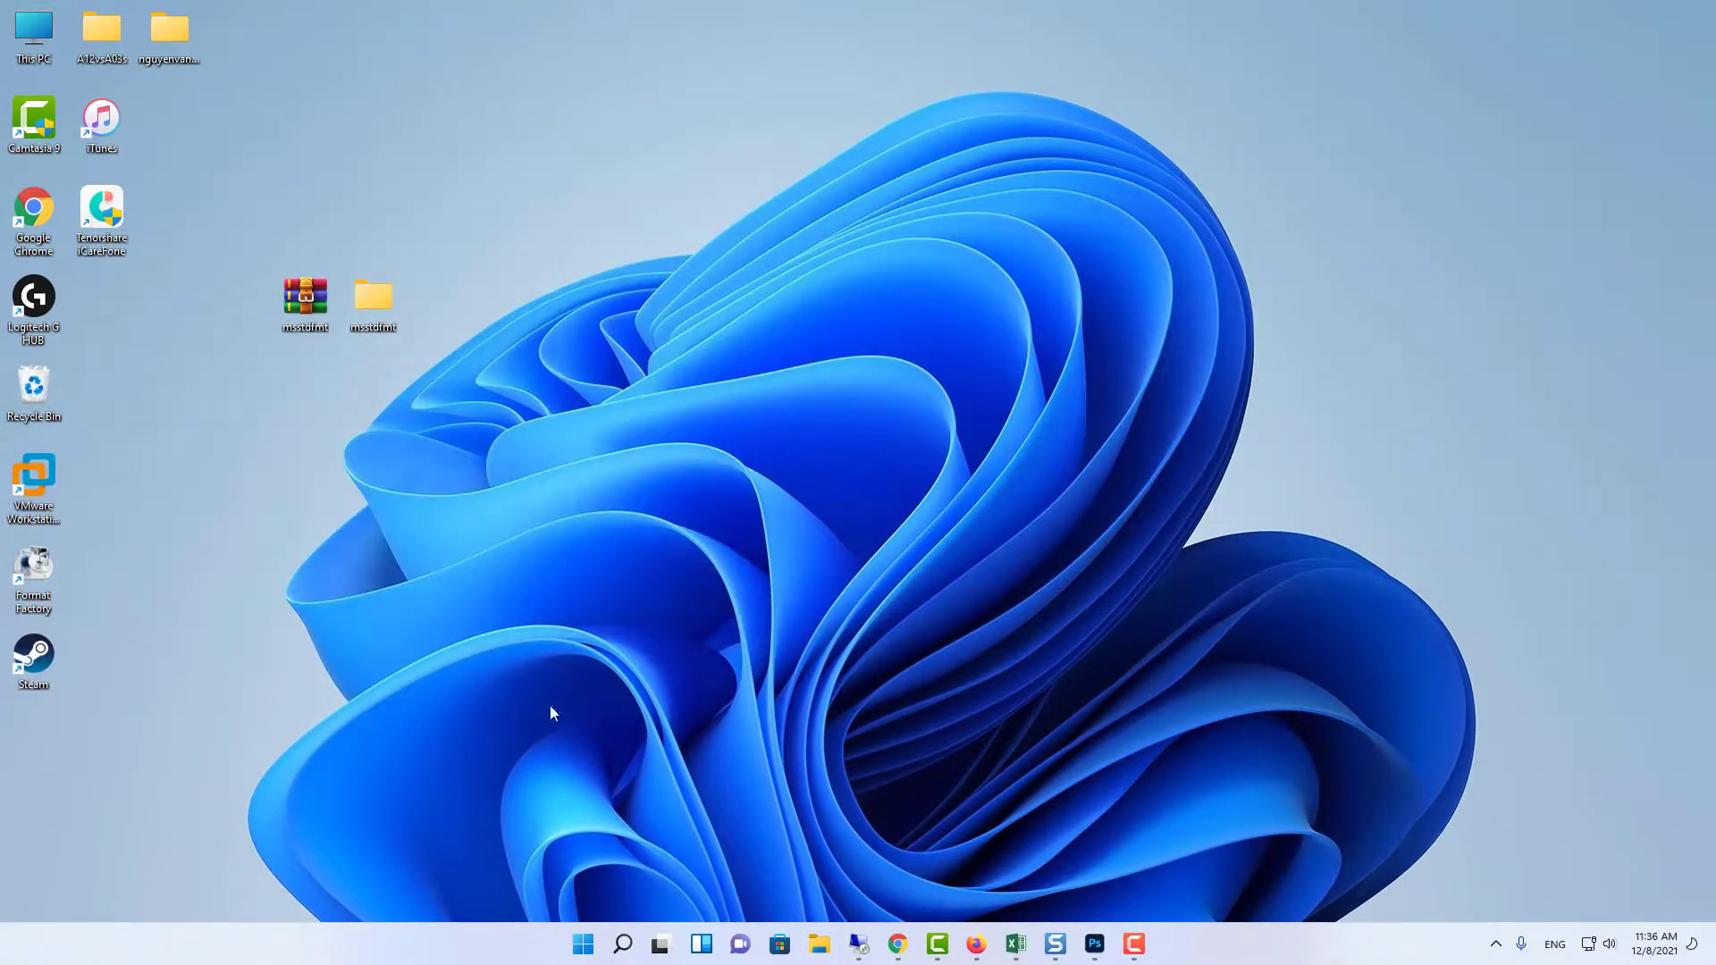
Search Windows for cmd and open Command Prompt as administrator
left_click(623, 944)
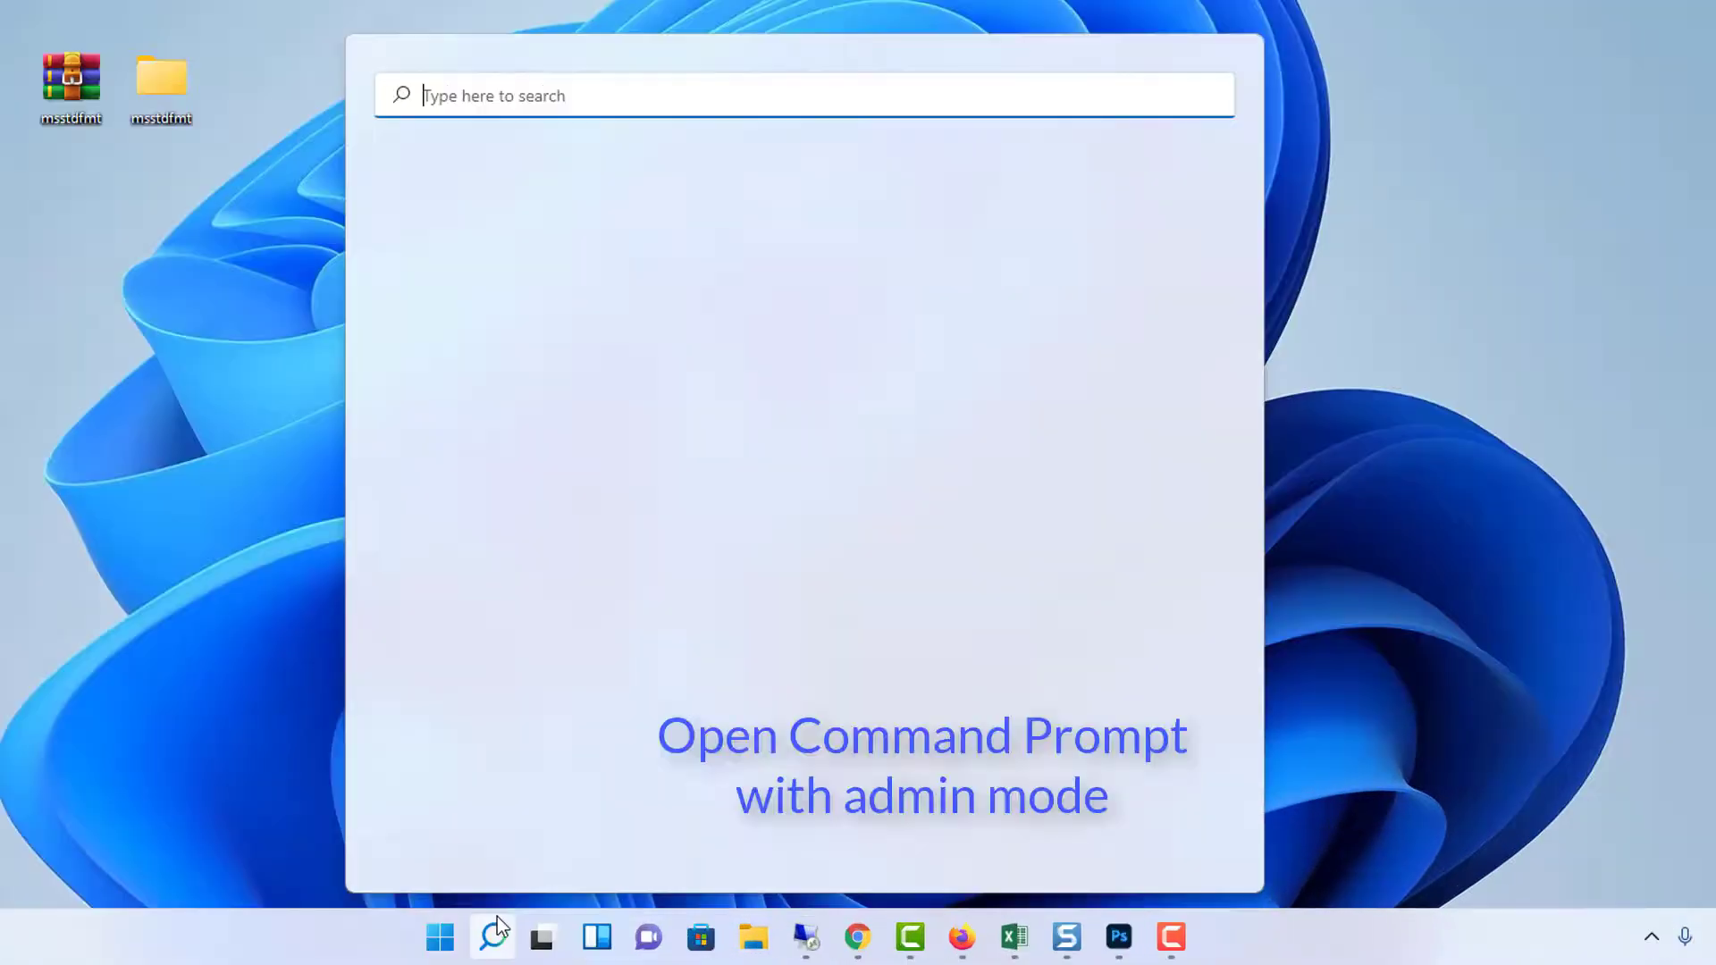
type("cmd")
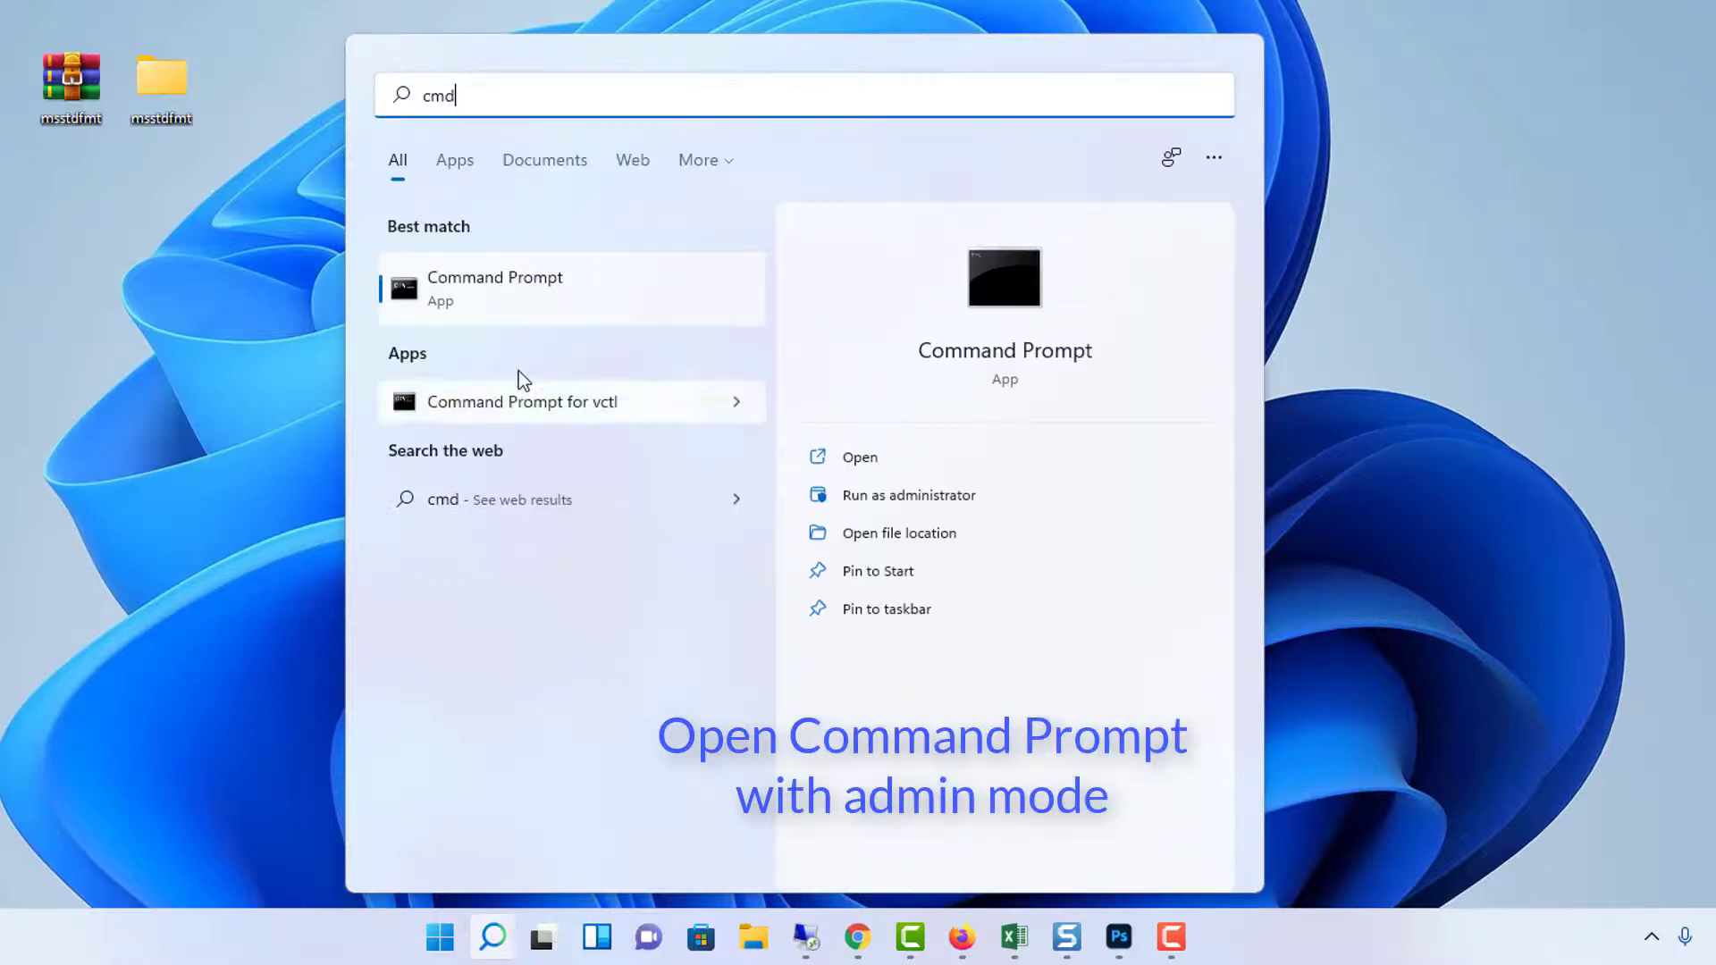
right_click(542, 302)
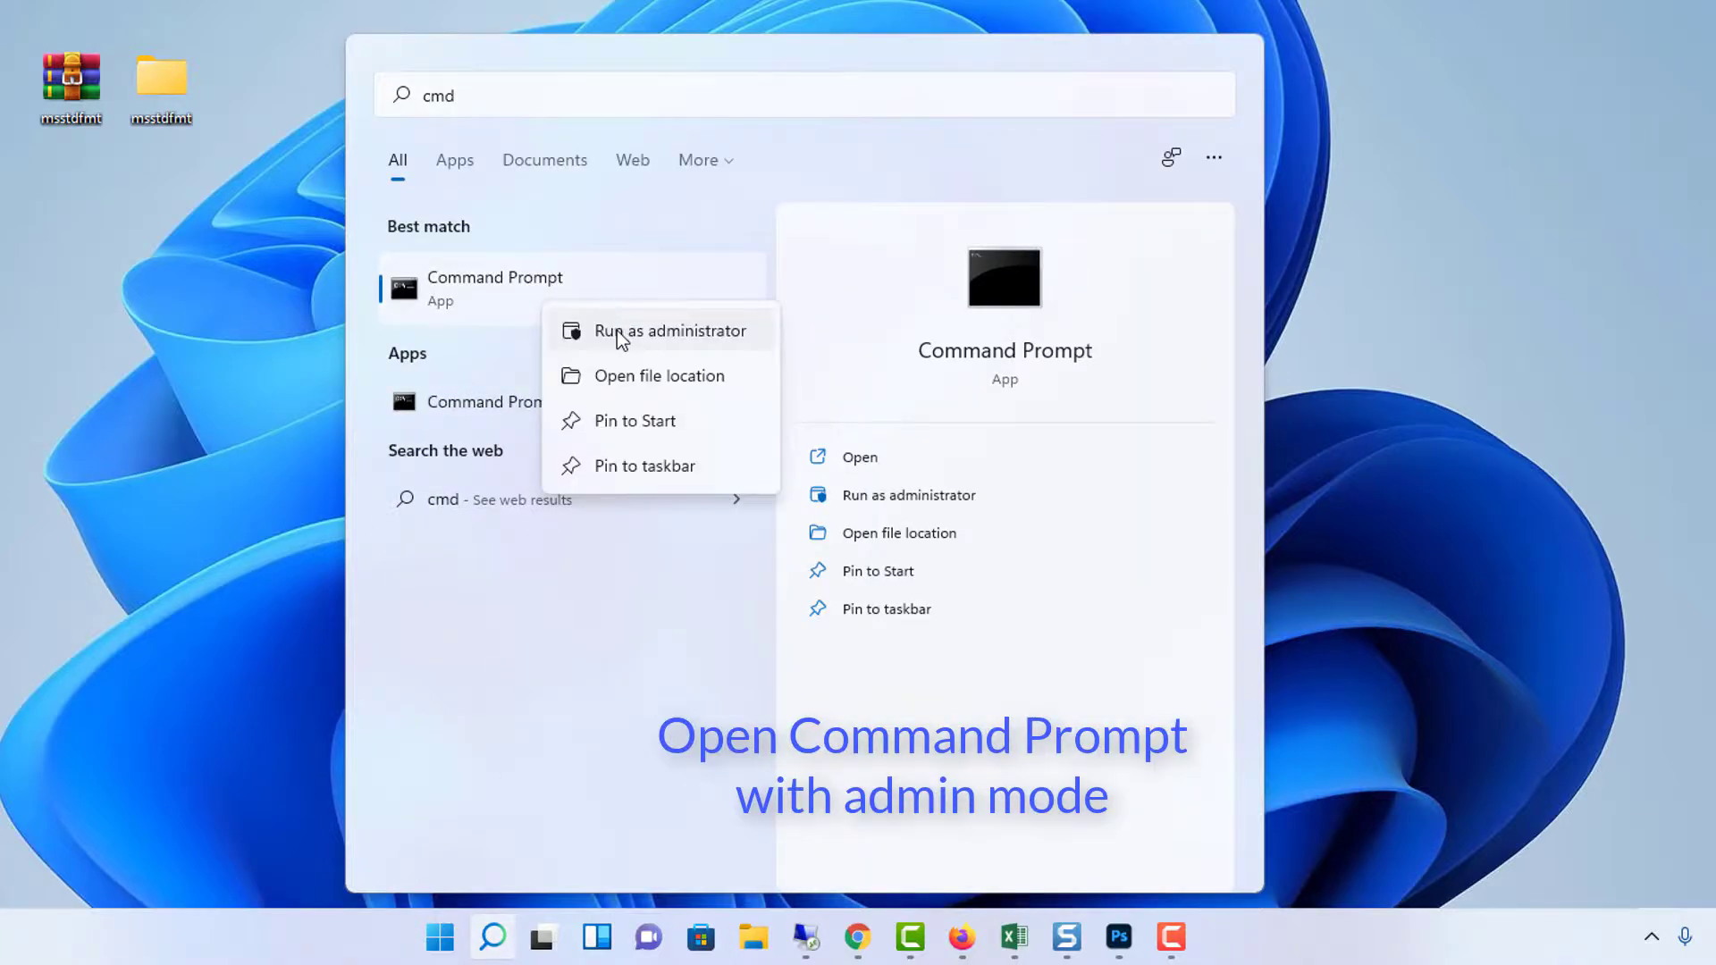
left_click(616, 331)
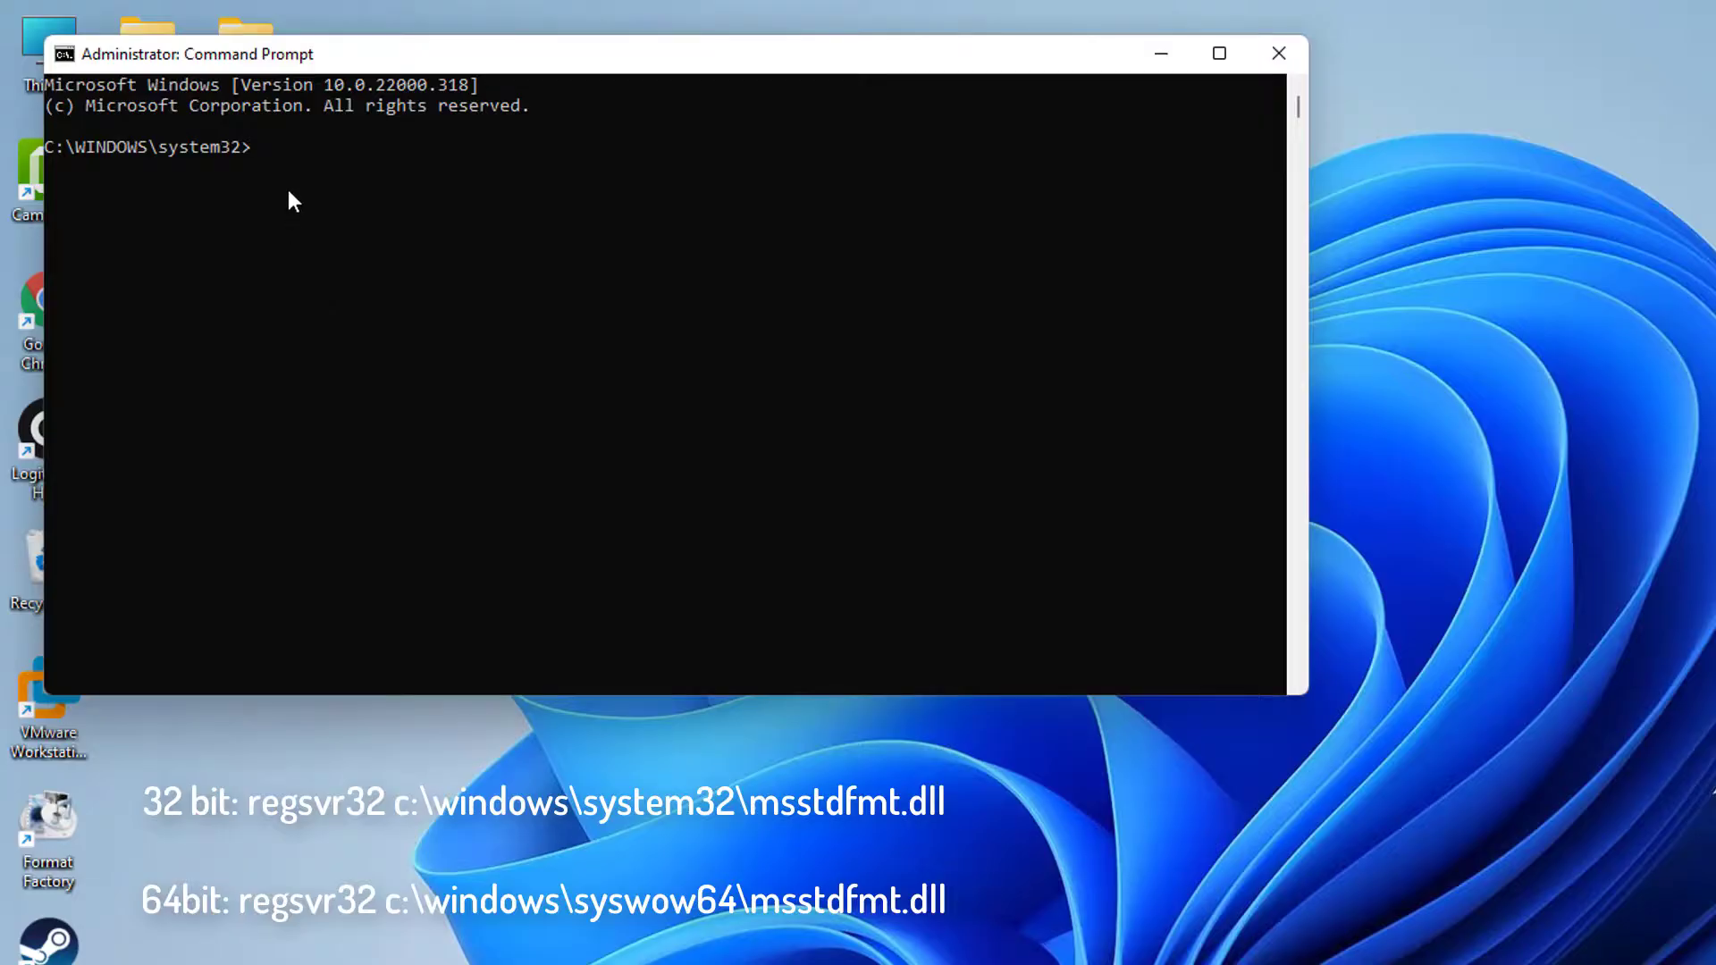
Register the DLL with regsvr32 c:\windows\syswow64\msstdfmt.dll, dismiss the RegSvr32 message, and close Command Prompt
type("regsvr32 c:\\windows\\syswow64\\msstdfmt.dll")
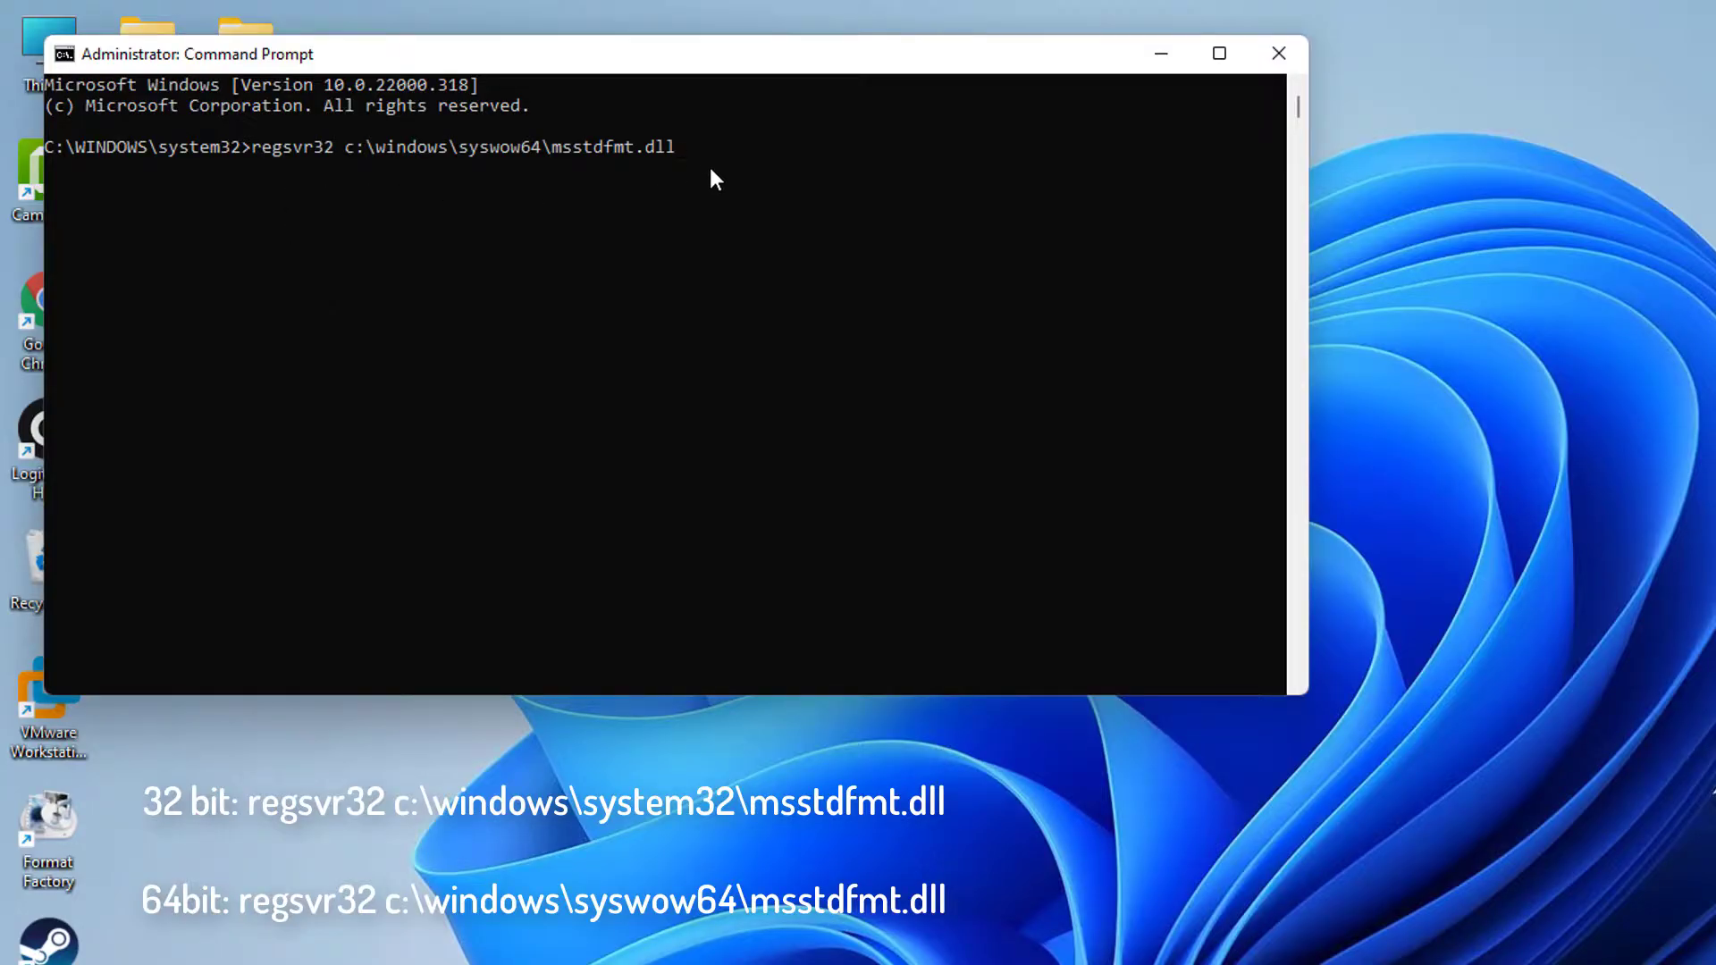
key("Return")
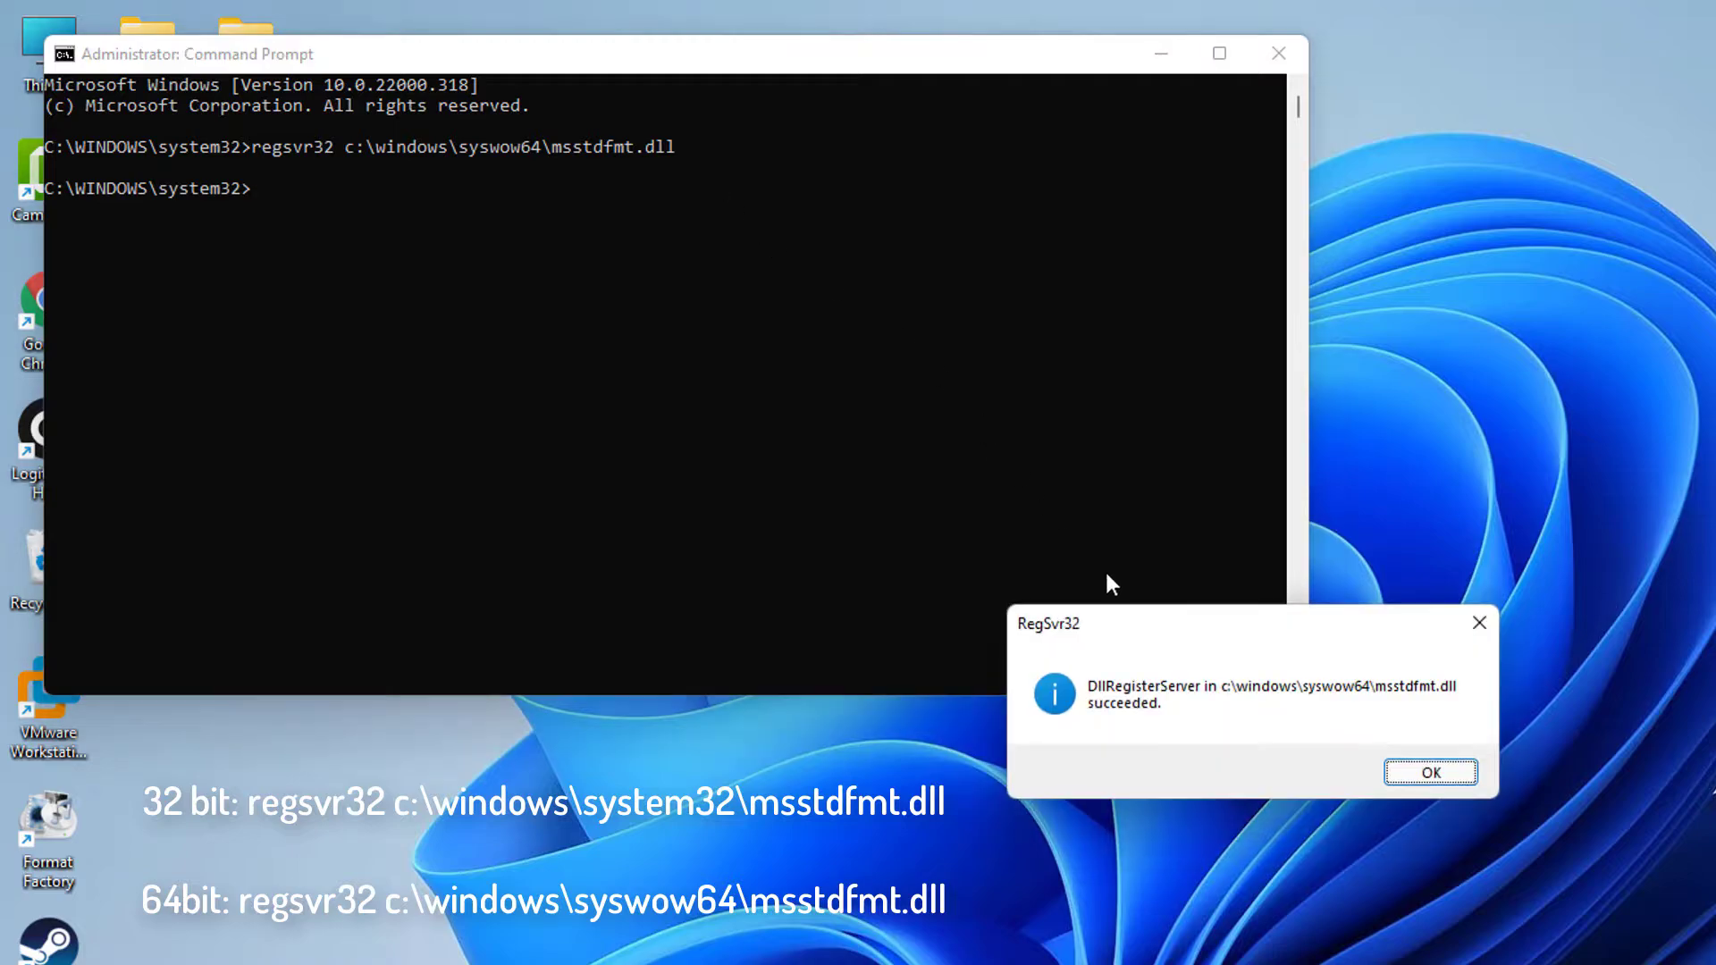
left_click(1430, 772)
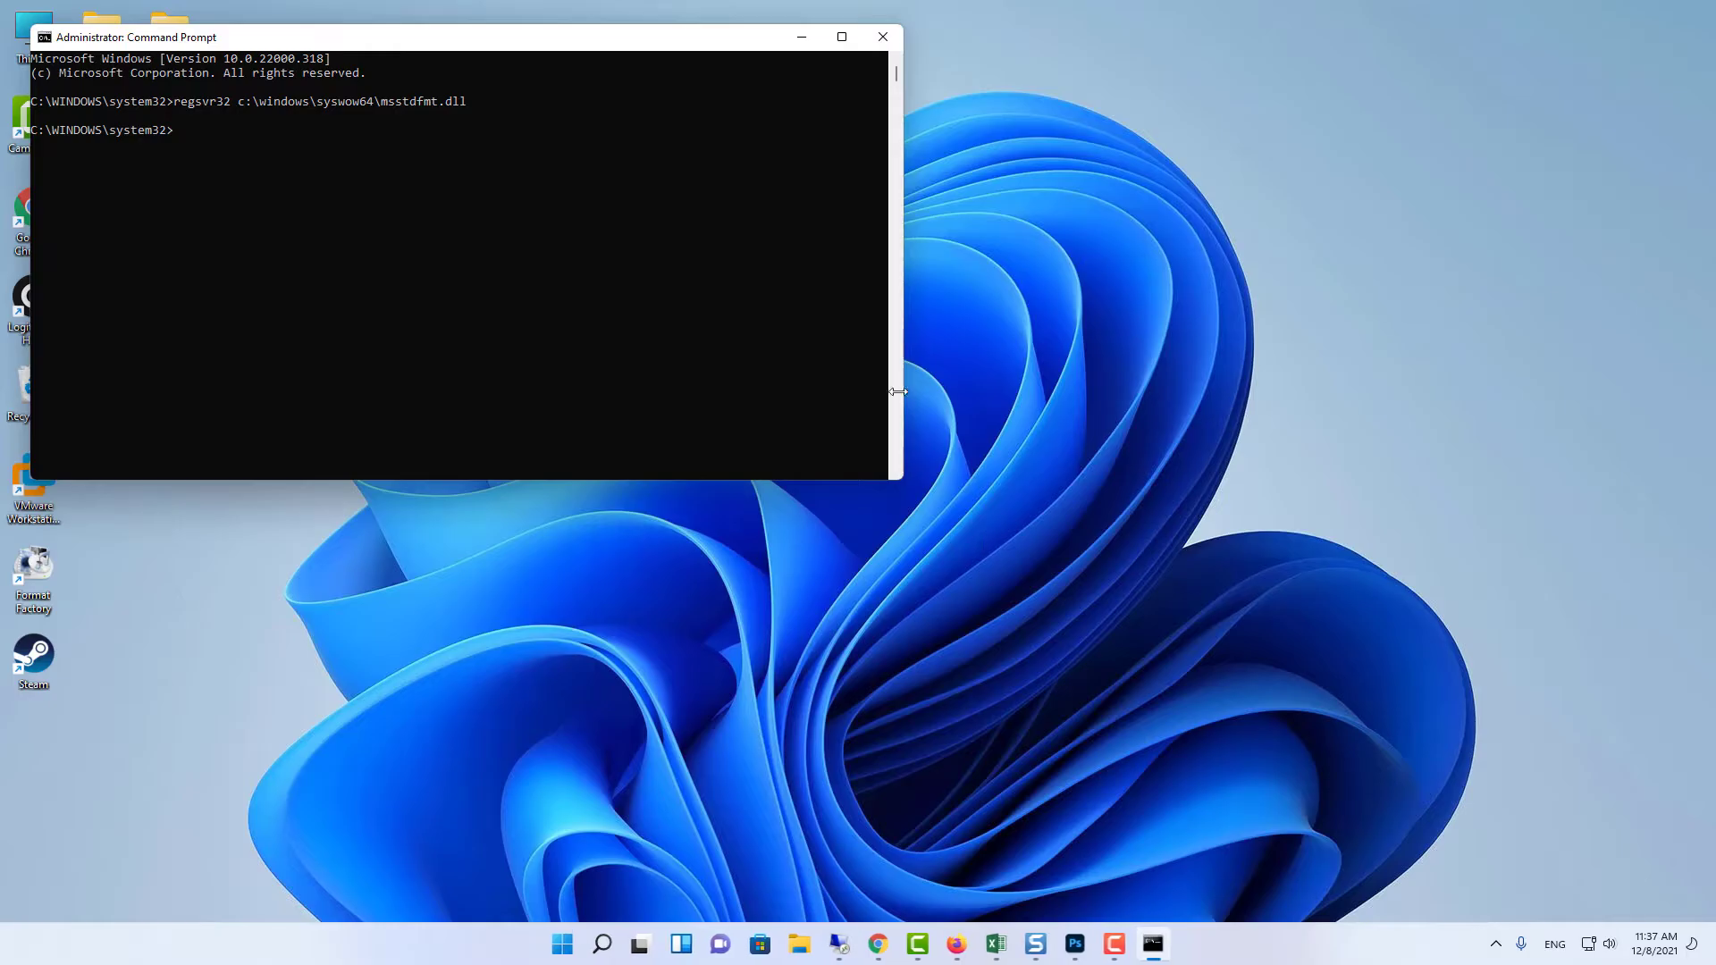
left_click(887, 43)
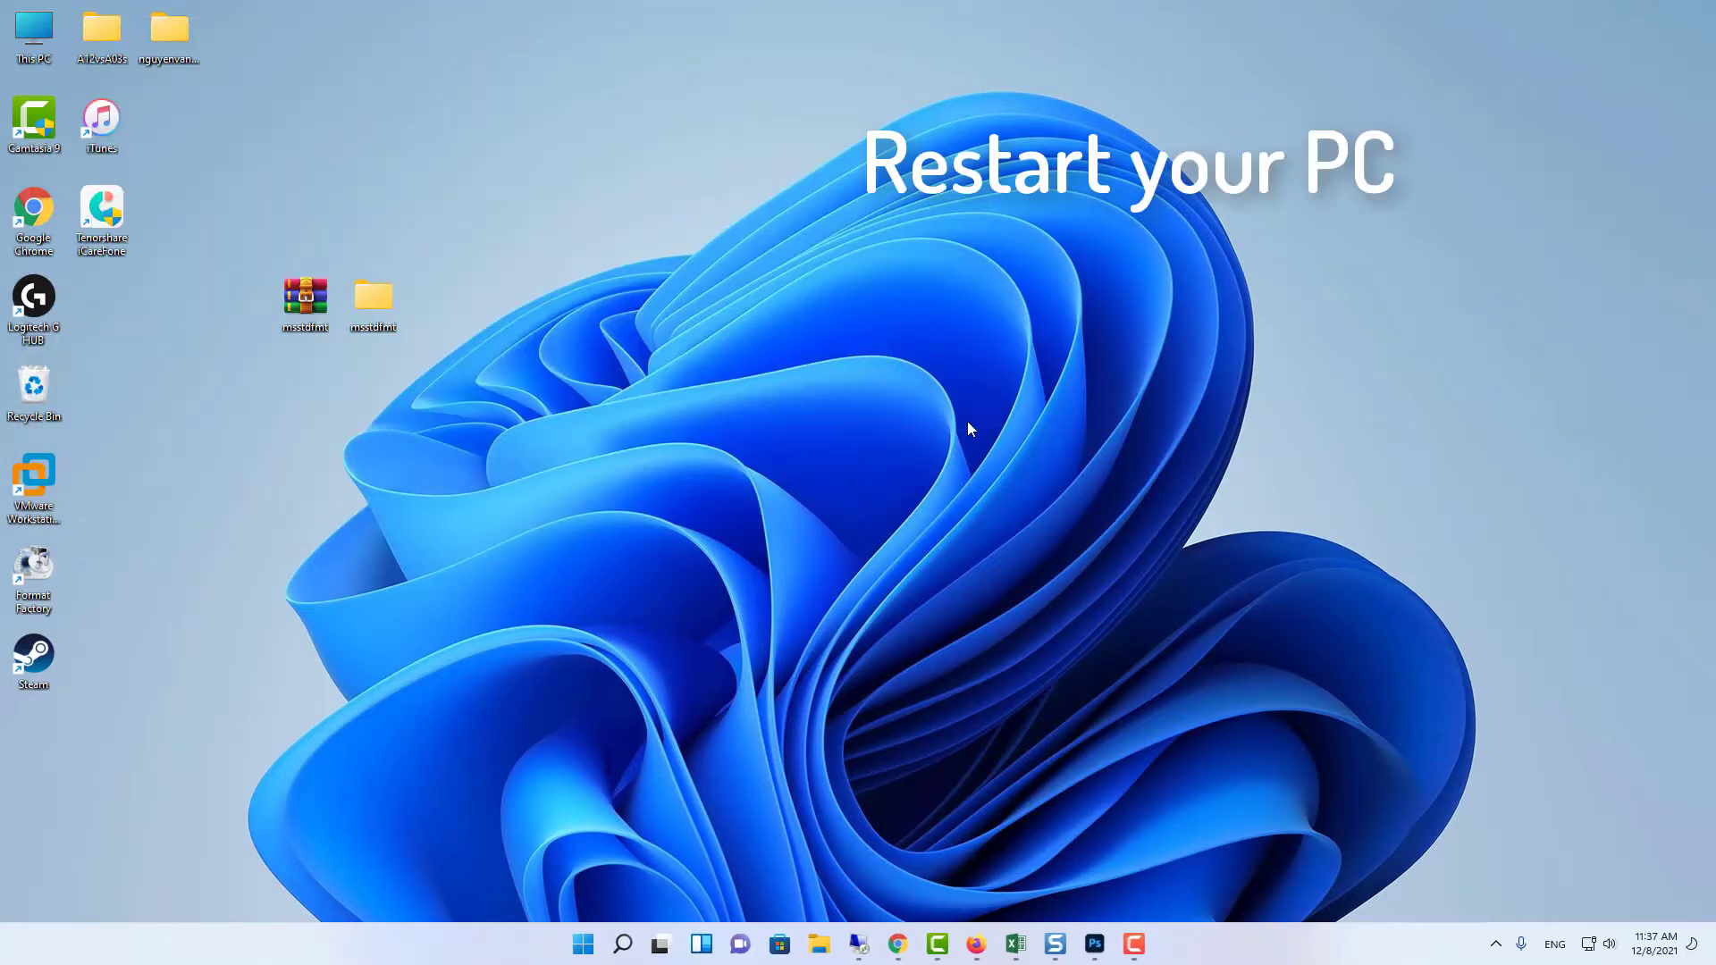
Begin restarting the PC once the DLL has been registered
left_click(583, 942)
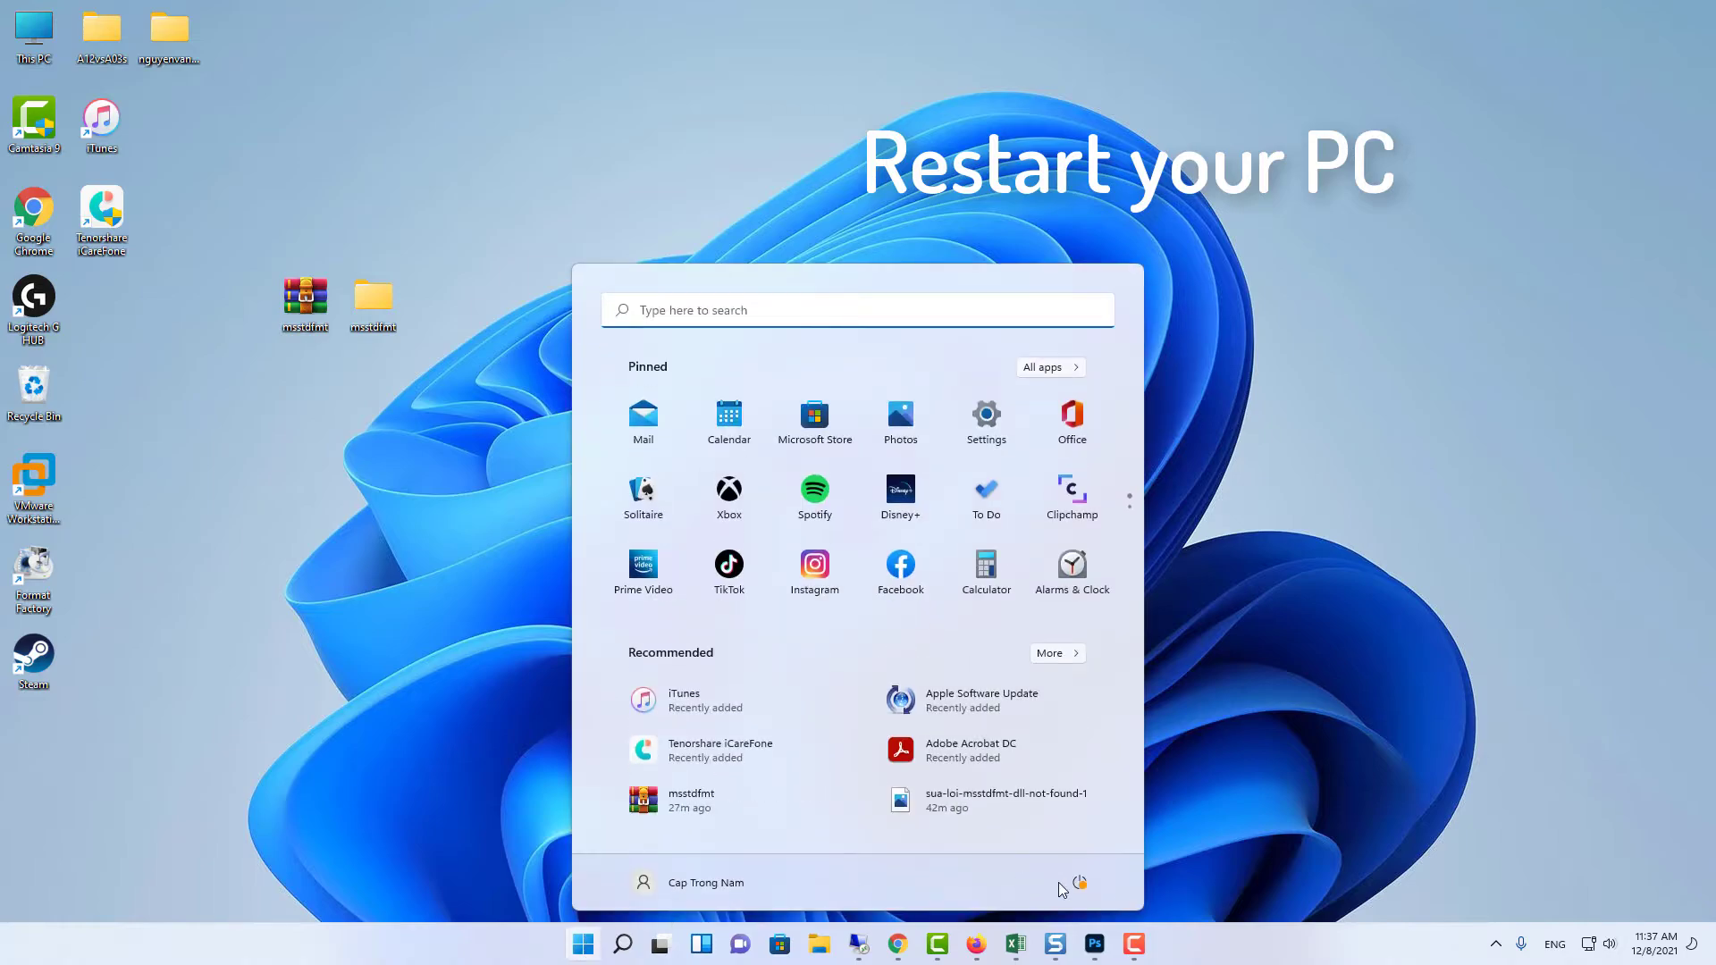